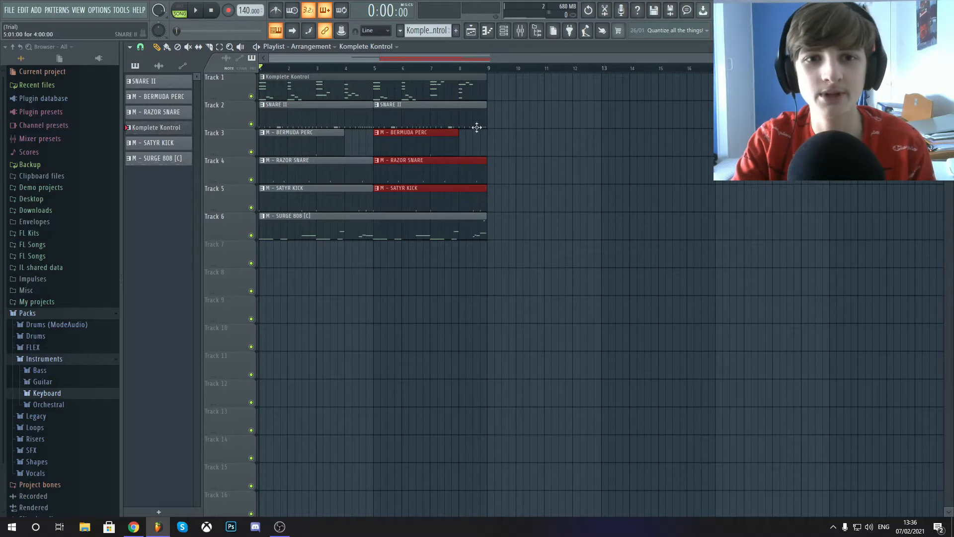
# Open the Komplete Kontrol pattern's Grand Piano notes in the piano roll
pyautogui.scroll(4, 279, 67)
pyautogui.rightClick(139, 127)
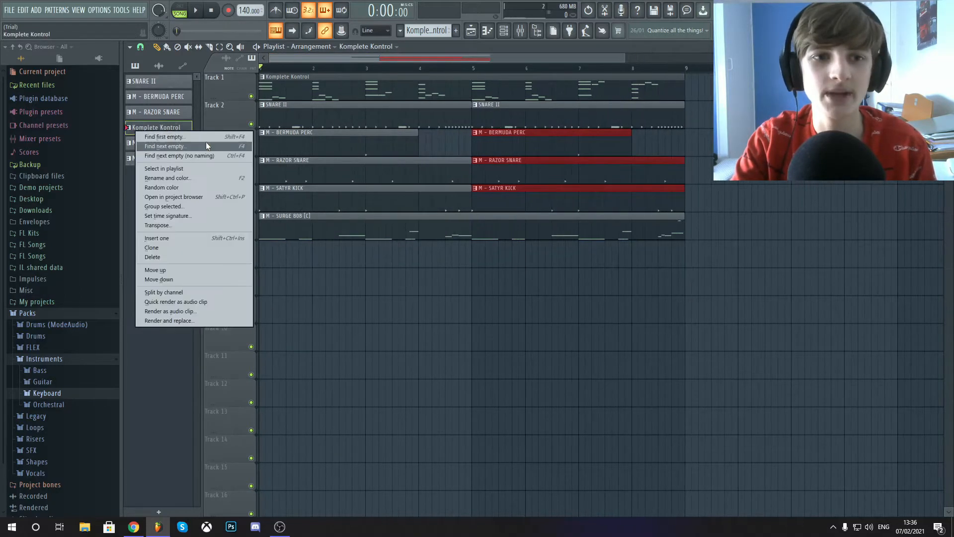
pyautogui.click(151, 133)
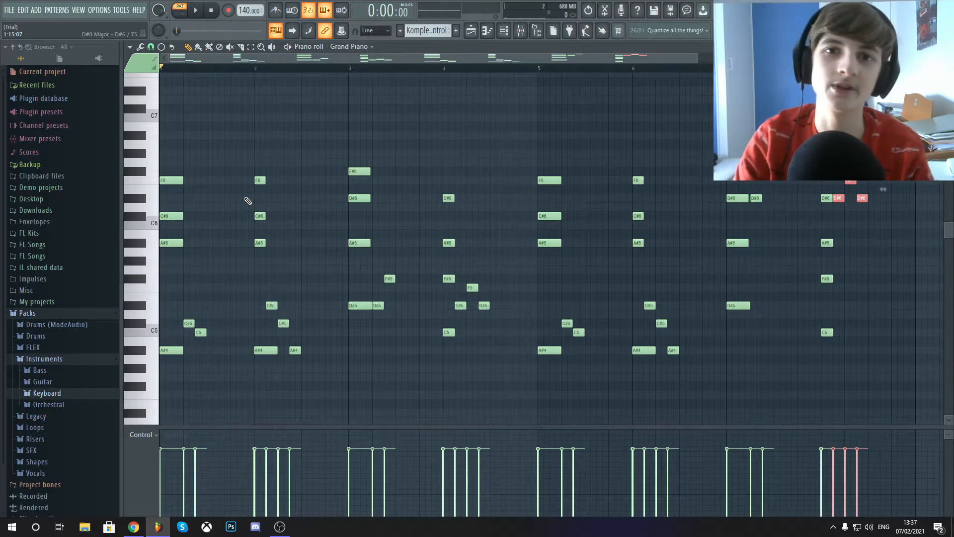
# Examine the chords and the short low melody notes in the first two bars of the Grand Piano pattern
pyautogui.scroll(1, 235, 75)
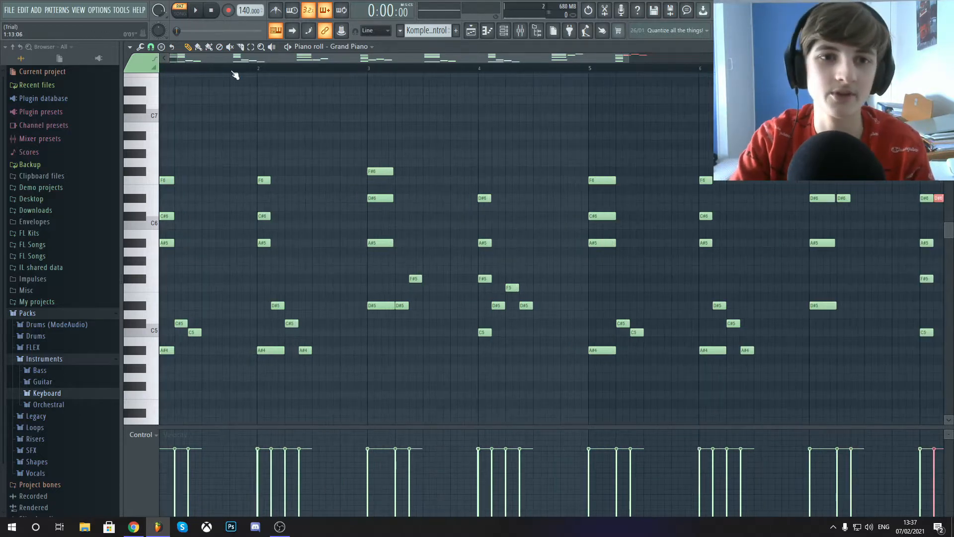
pyautogui.moveTo(230, 59); pyautogui.dragTo(169, 68)
pyautogui.scroll(-1, 199, 224)
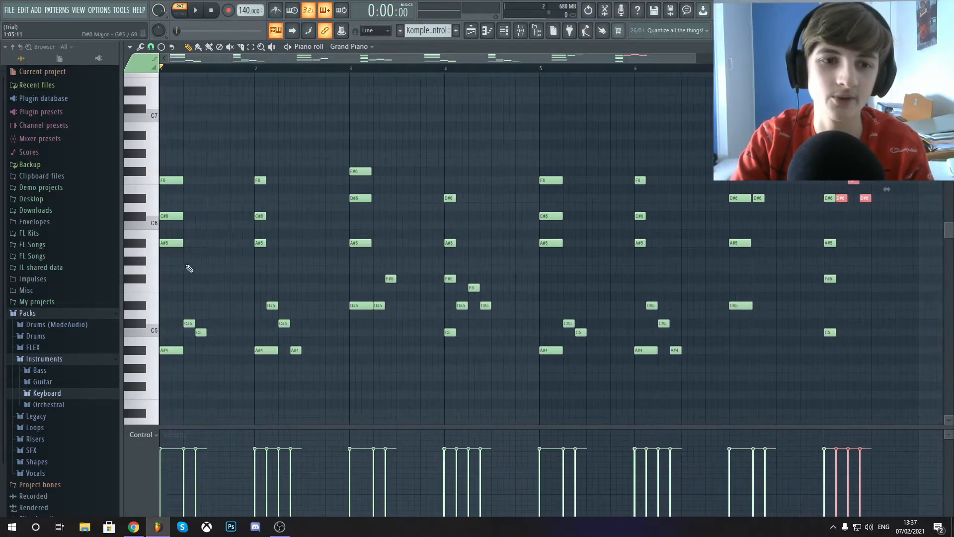
pyautogui.scroll(1, 187, 266)
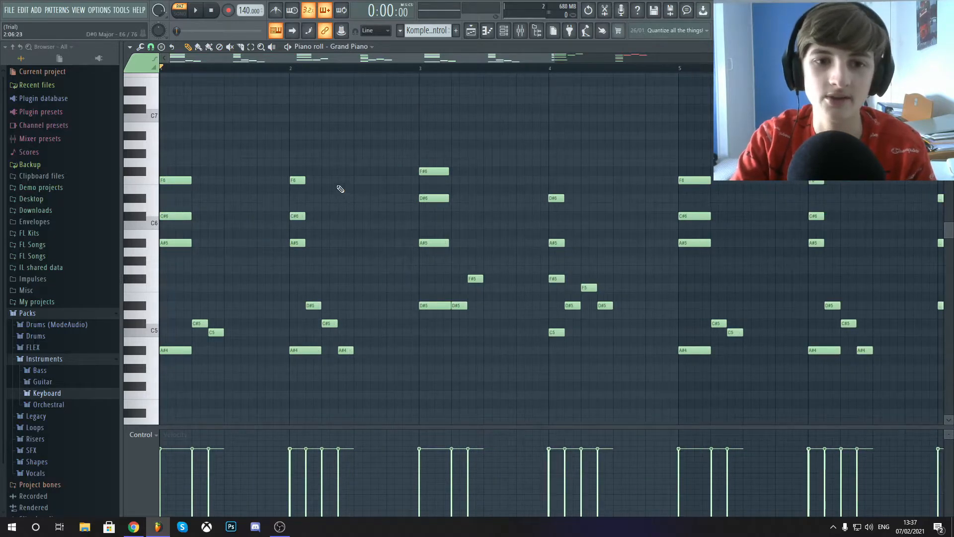
pyautogui.scroll(1, 200, 350)
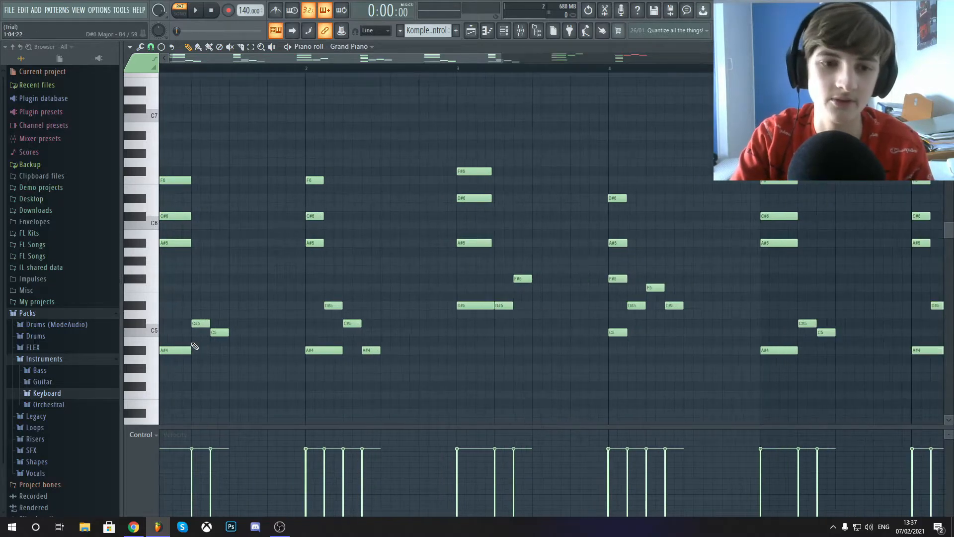
pyautogui.moveTo(326, 58); pyautogui.dragTo(301, 60)
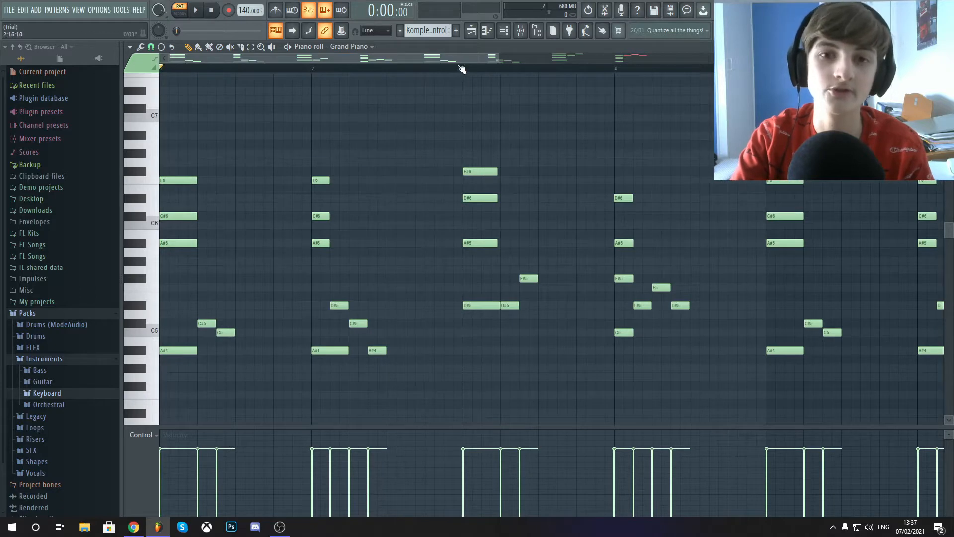
pyautogui.moveTo(467, 73); pyautogui.dragTo(114, 159)
pyautogui.moveTo(229, 286); pyautogui.dragTo(232, 308)
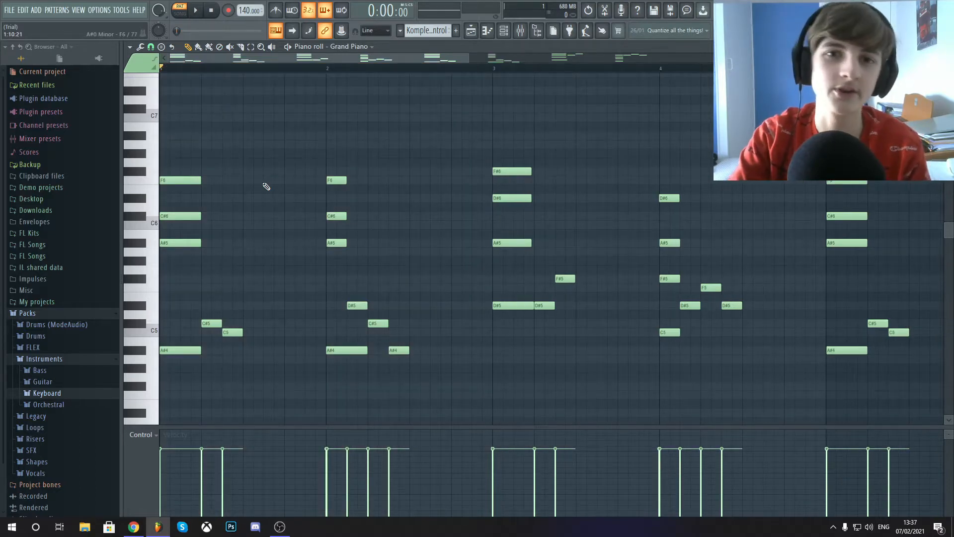
# Examine the Grand Piano pattern's bar 3 and 4 chords, highlighting the upper F#6, D#6 and A#5 notes of bar 3
pyautogui.keyDown('ctrl'); pyautogui.scroll(-2, 247, 204); pyautogui.keyUp('ctrl')
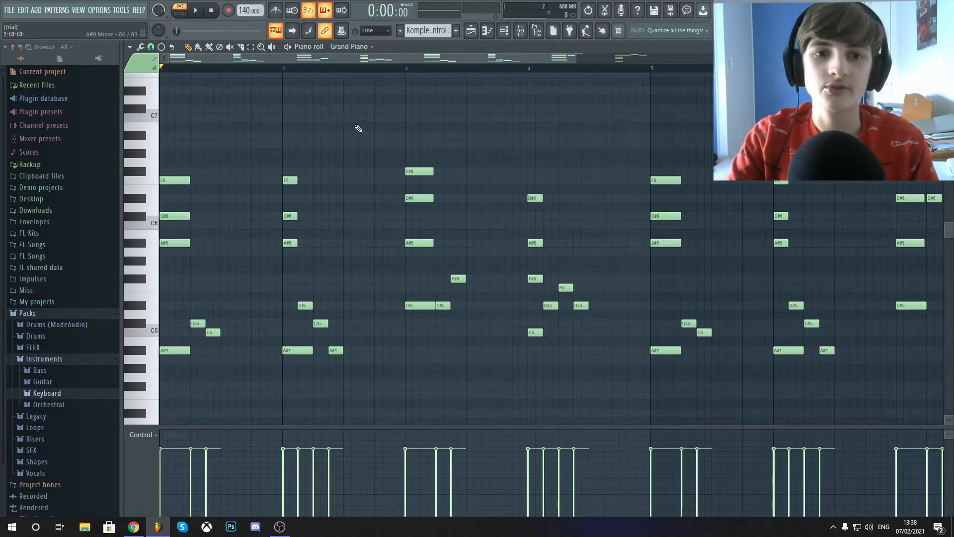
pyautogui.moveTo(358, 131); pyautogui.dragTo(397, 218)
pyautogui.scroll(1, 434, 211)
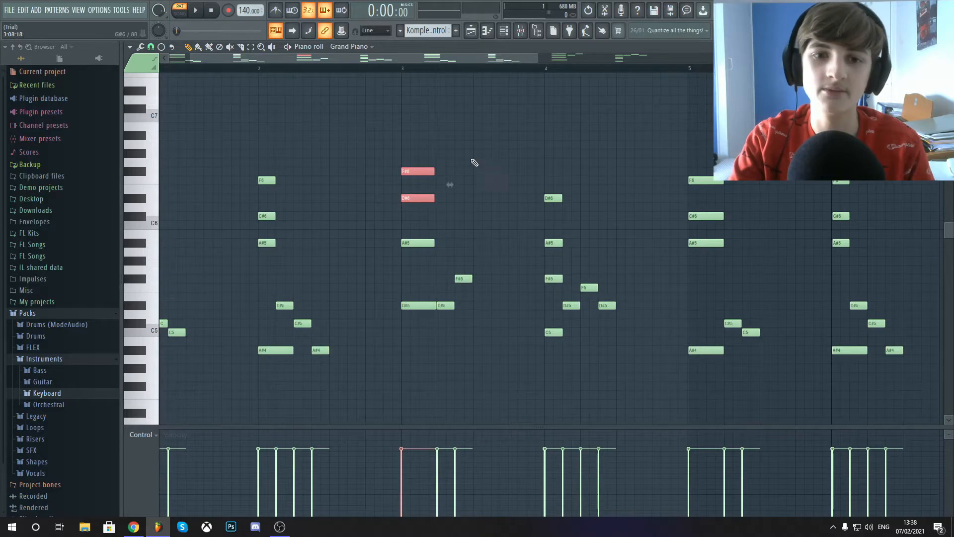
pyautogui.moveTo(464, 132); pyautogui.dragTo(375, 247)
pyautogui.scroll(-2, 492, 160)
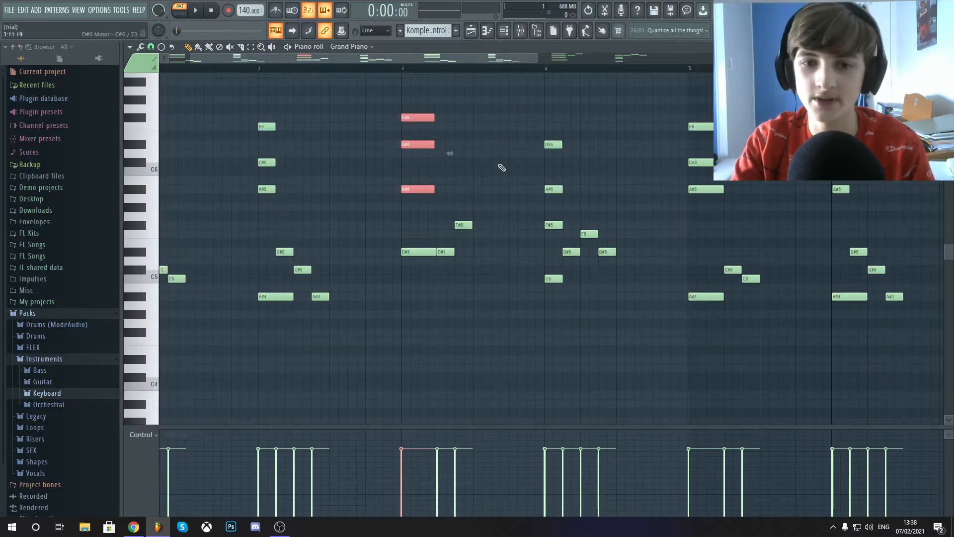
pyautogui.moveTo(502, 166); pyautogui.dragTo(468, 281)
pyautogui.scroll(-2, 483, 174)
pyautogui.keyDown('ctrl'); pyautogui.click(580, 161); pyautogui.keyUp('ctrl')
pyautogui.scroll(4, 512, 170)
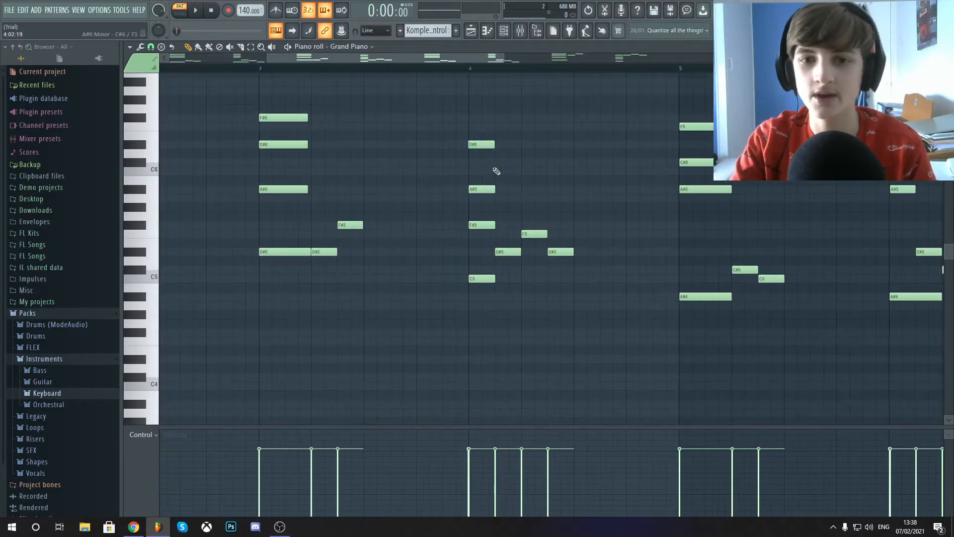
pyautogui.scroll(2, 470, 220)
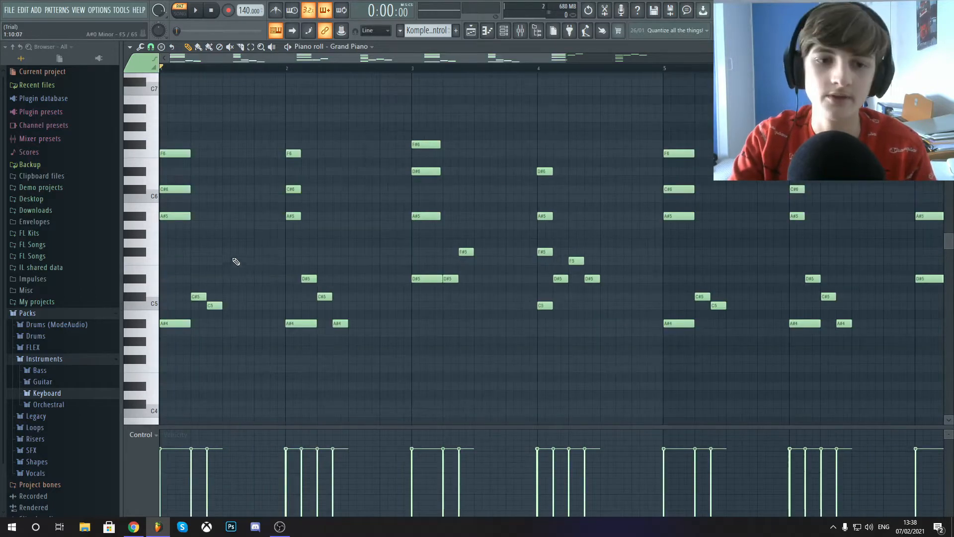
pyautogui.moveTo(232, 257)
pyautogui.mouseDown()
pyautogui.moveTo(199, 309)
pyautogui.moveTo(232, 257)
pyautogui.mouseUp()
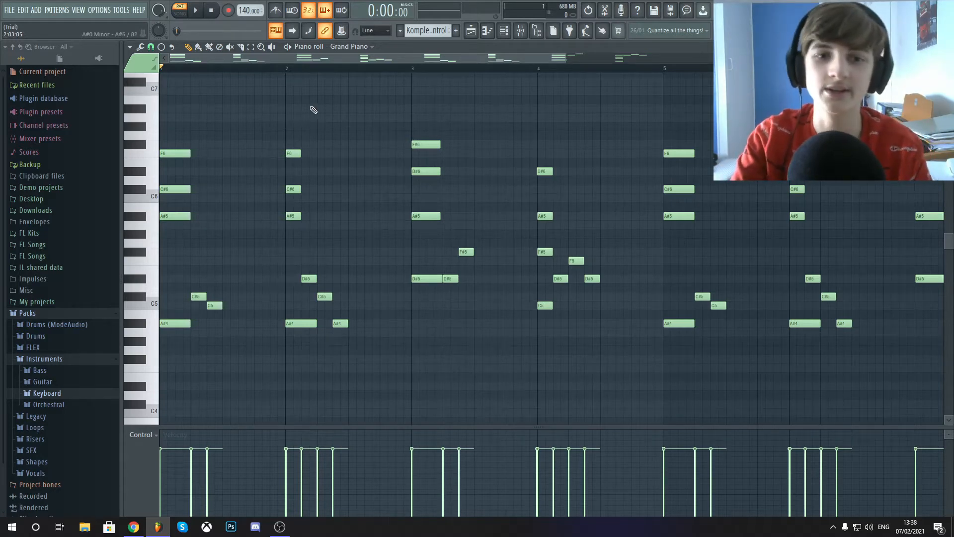
pyautogui.scroll(3, 243, 209)
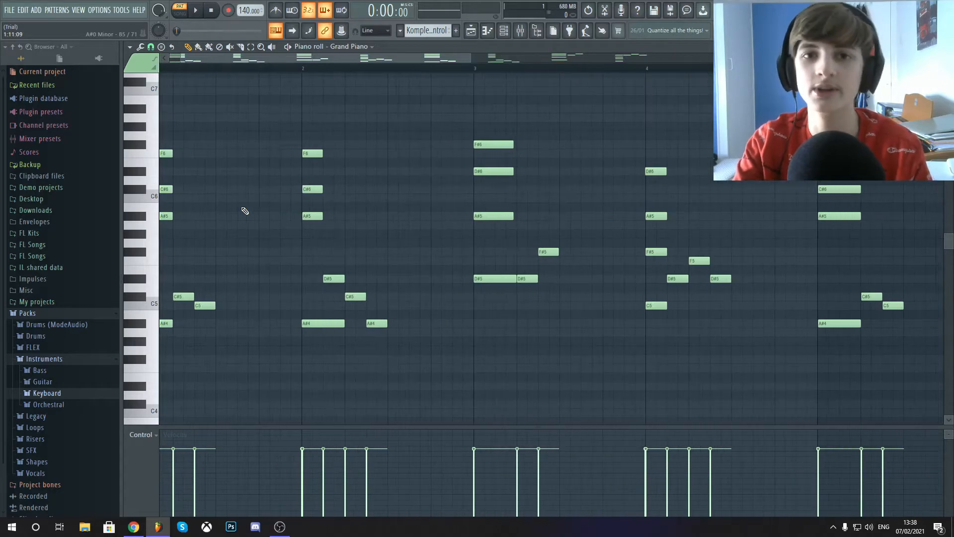
pyautogui.scroll(-5, 236, 255)
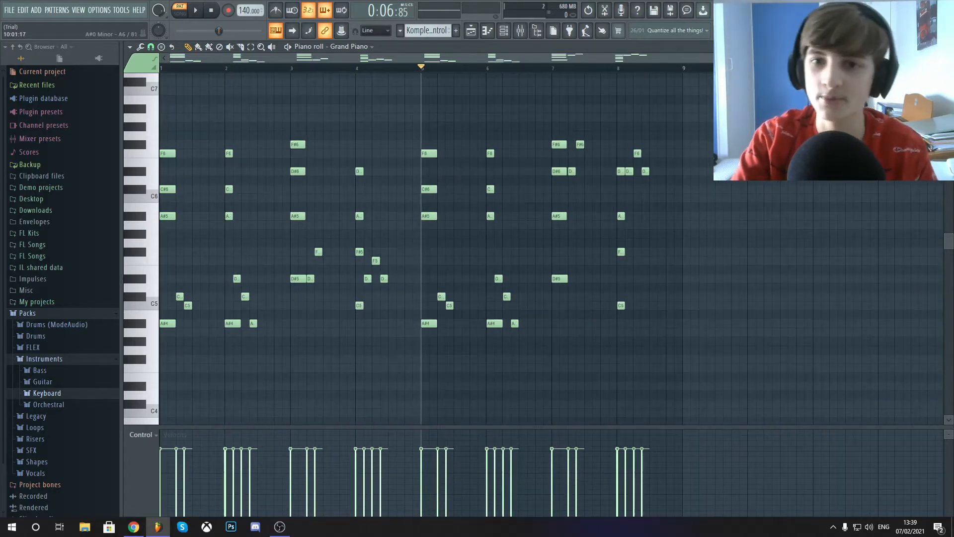
# Compare the melody notes ending bars 3 and 4 with those ending bars 7 and 8, highlighting each group
pyautogui.moveTo(751, 114); pyautogui.dragTo(713, 264)
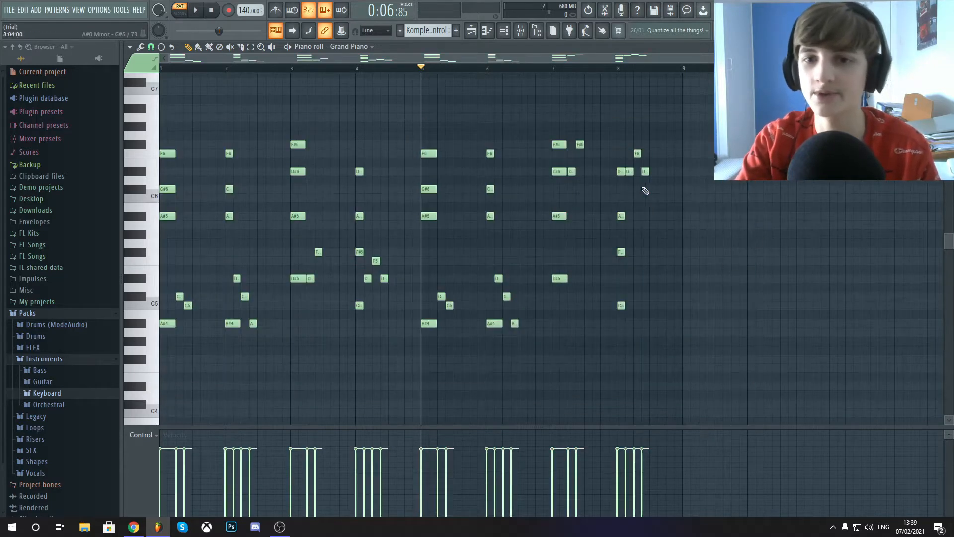
pyautogui.moveTo(327, 222); pyautogui.dragTo(311, 285)
pyautogui.moveTo(391, 244); pyautogui.dragTo(364, 293)
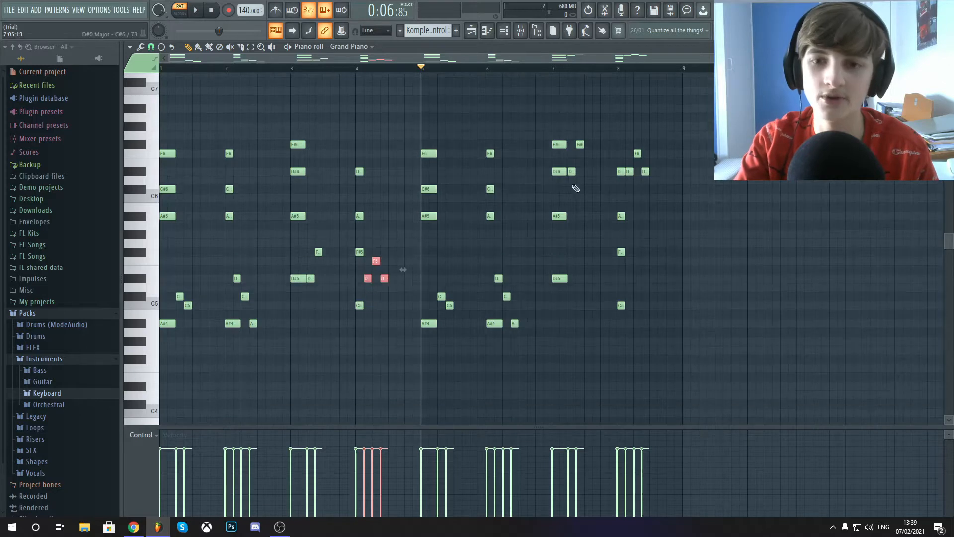
pyautogui.scroll(3, 527, 129)
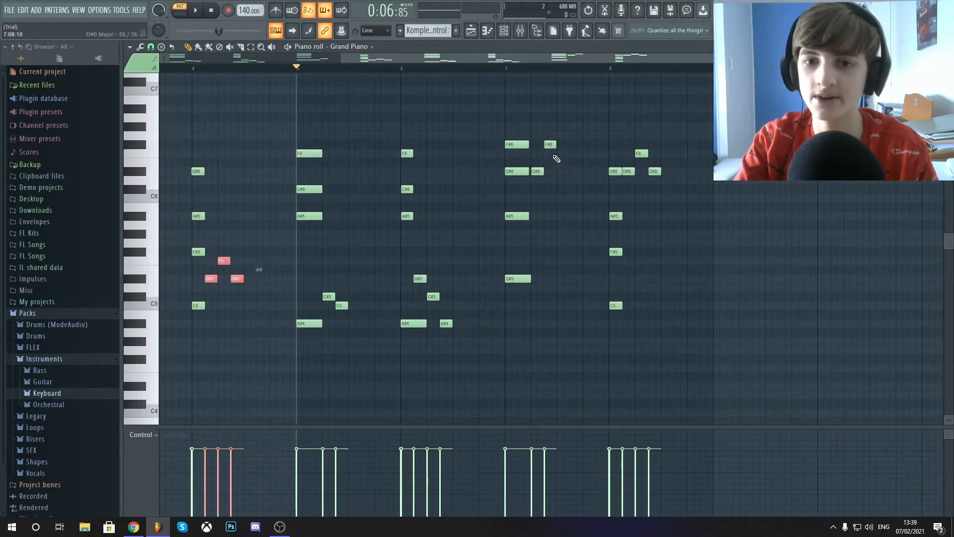
pyautogui.moveTo(556, 124); pyautogui.dragTo(539, 195)
pyautogui.moveTo(698, 130); pyautogui.dragTo(651, 107)
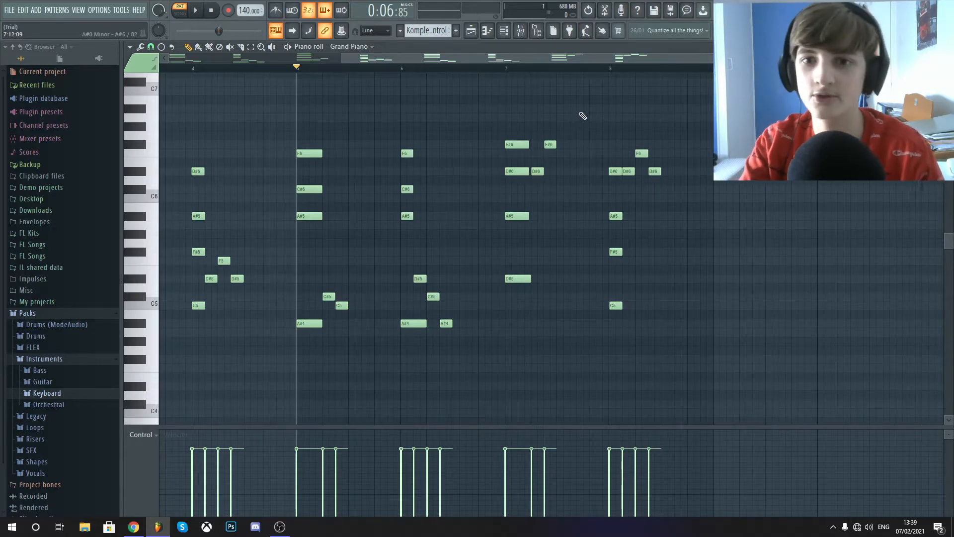
# Shift the D#6 and F#6 notes ending bar 7 down an octave and back up repeatedly to compare both positions
pyautogui.moveTo(580, 105); pyautogui.dragTo(530, 202)
pyautogui.scroll(3, 560, 172)
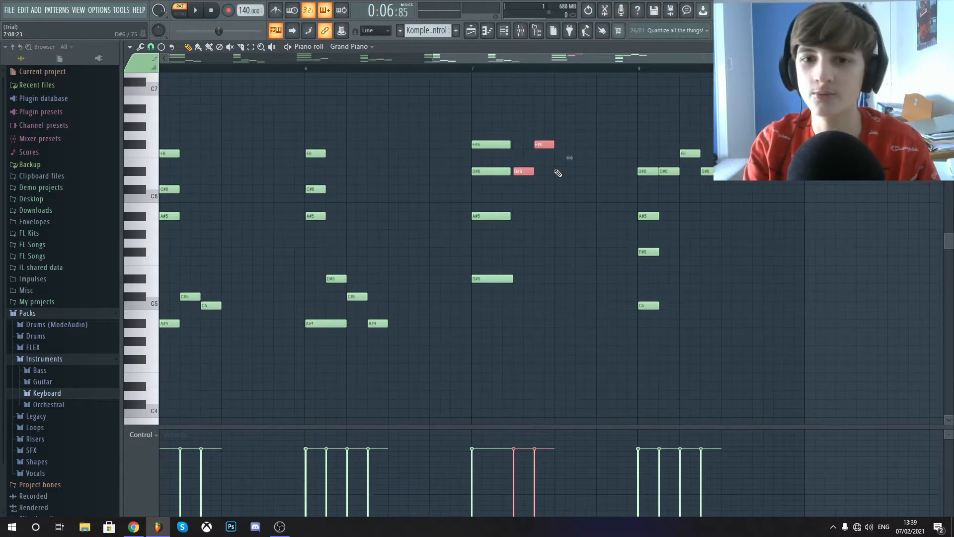
pyautogui.hotkey('ctrl', 'Down')
pyautogui.hotkey('ctrl', 'Up')
pyautogui.hotkey('ctrl', 'Down')
pyautogui.hotkey('ctrl', 'Up')
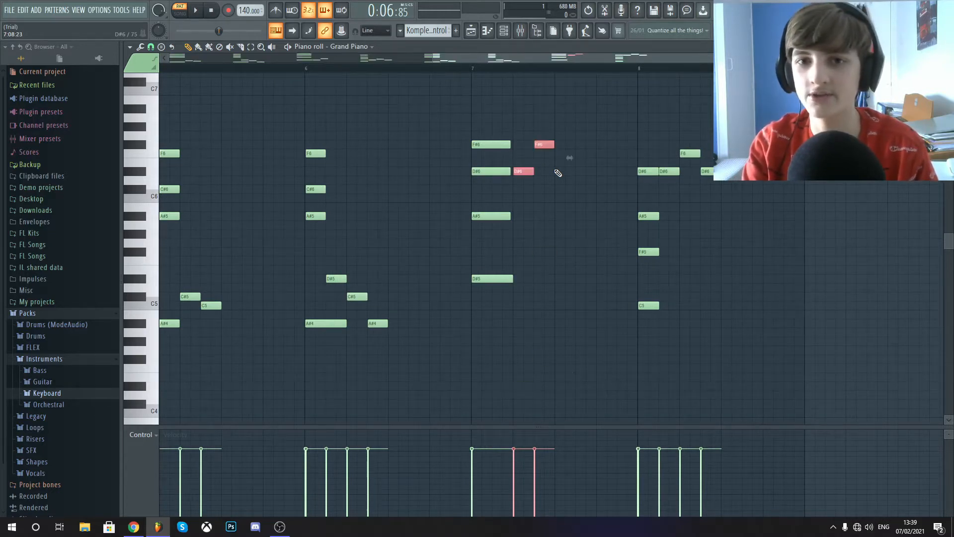
pyautogui.hotkey('ctrl', 'Down')
pyautogui.hotkey('ctrl', 'Up')
pyautogui.hotkey('ctrl', 'Down')
pyautogui.hotkey('ctrl', 'Up')
pyautogui.hotkey('ctrl', 'Down')
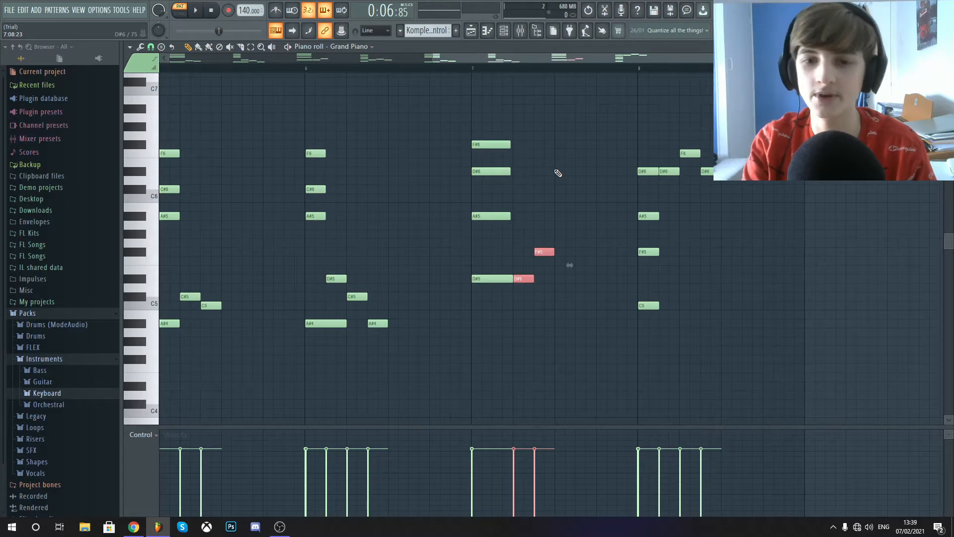
pyautogui.hotkey('ctrl', 'Up')
# Inspect the HalfTime demo and Fruity Parametric EQ 2 settings on mixer Insert 5, closing each effect window when done
pyautogui.press('F9')
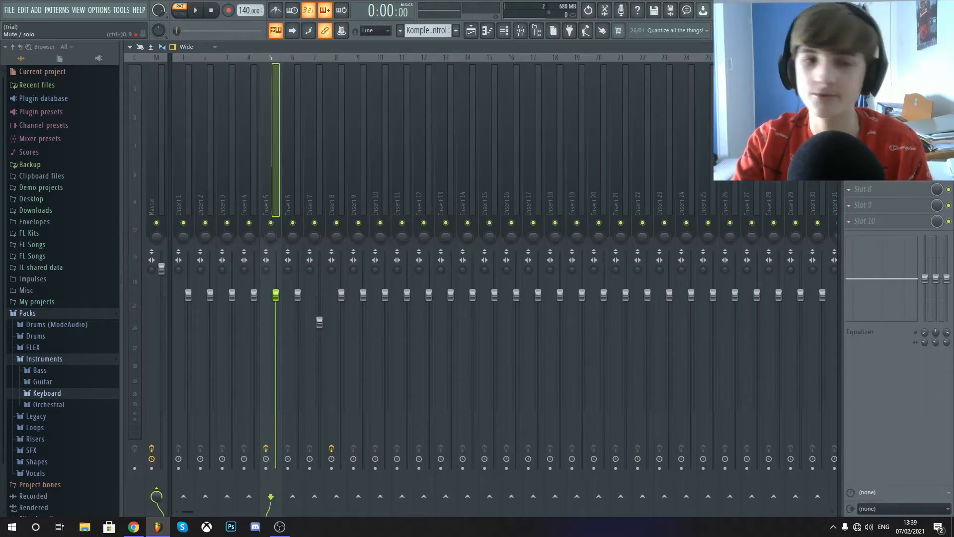
pyautogui.click(885, 77)
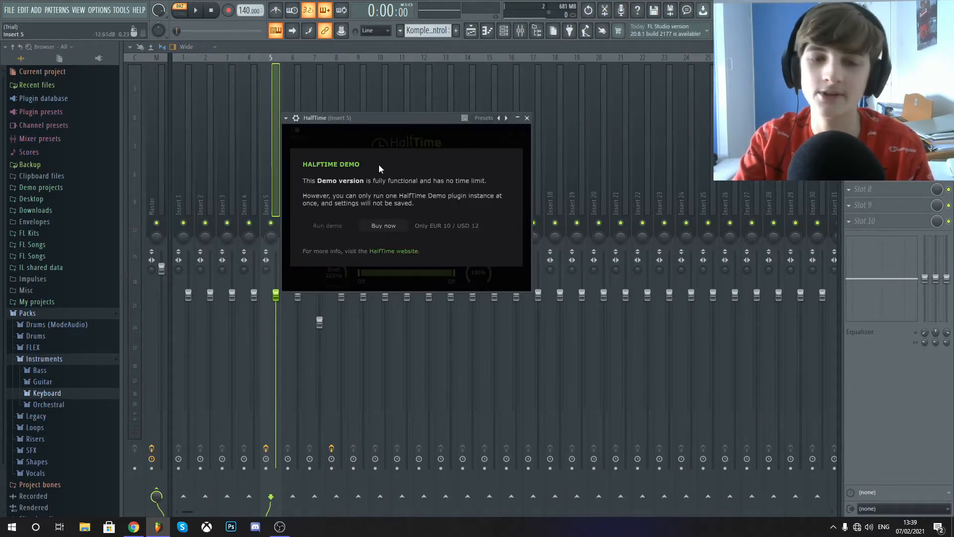
pyautogui.click(318, 227)
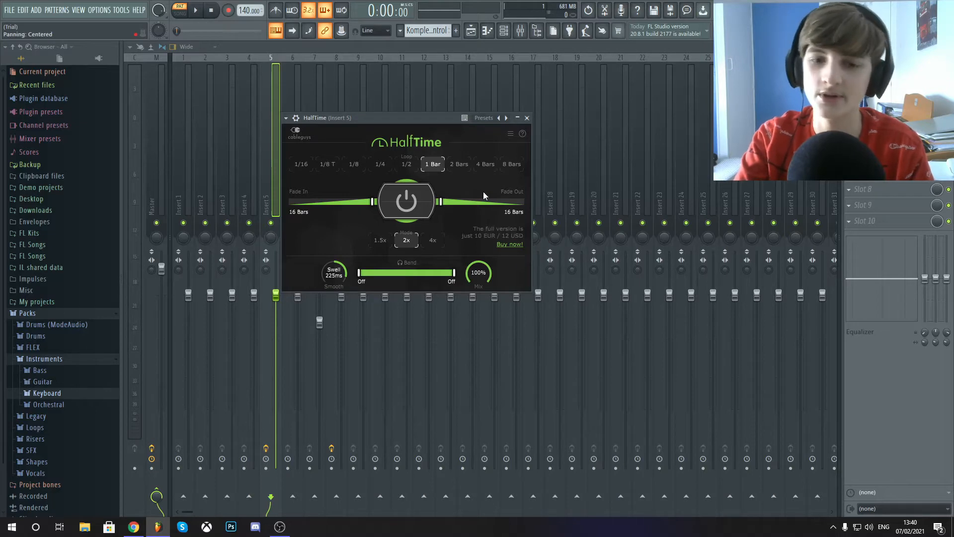
pyautogui.click(528, 119)
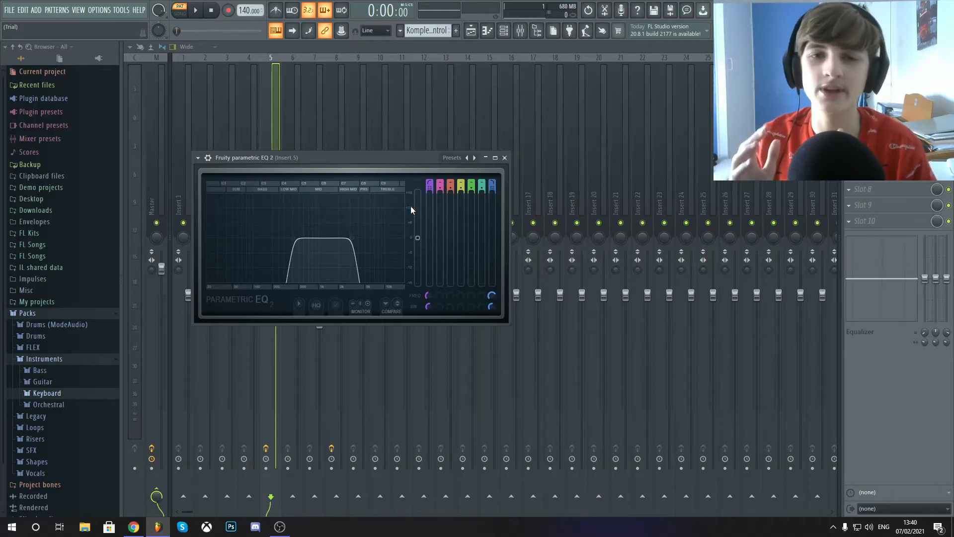
pyautogui.click(504, 158)
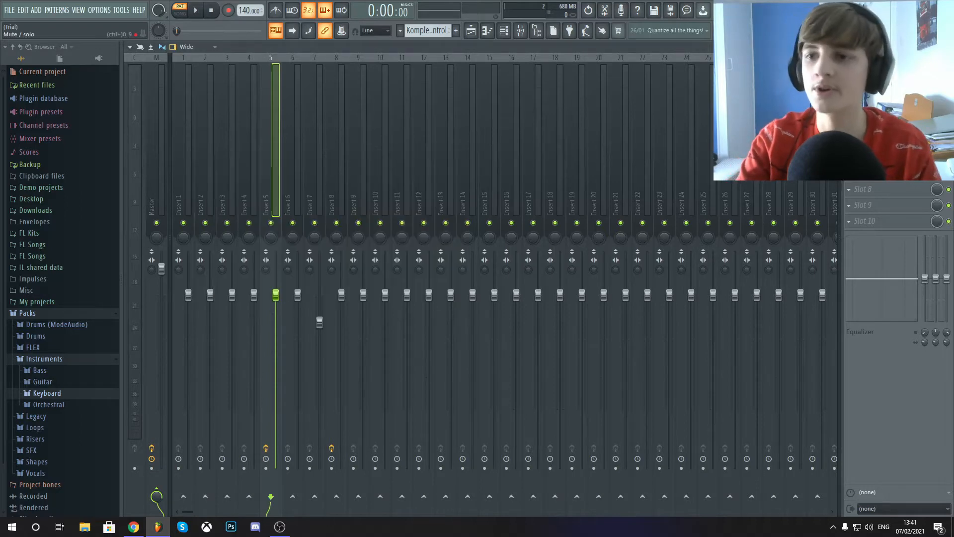
# Return to the Grand Piano melody in the piano roll and play it back, stopping after the fourth bar
pyautogui.click(486, 30)
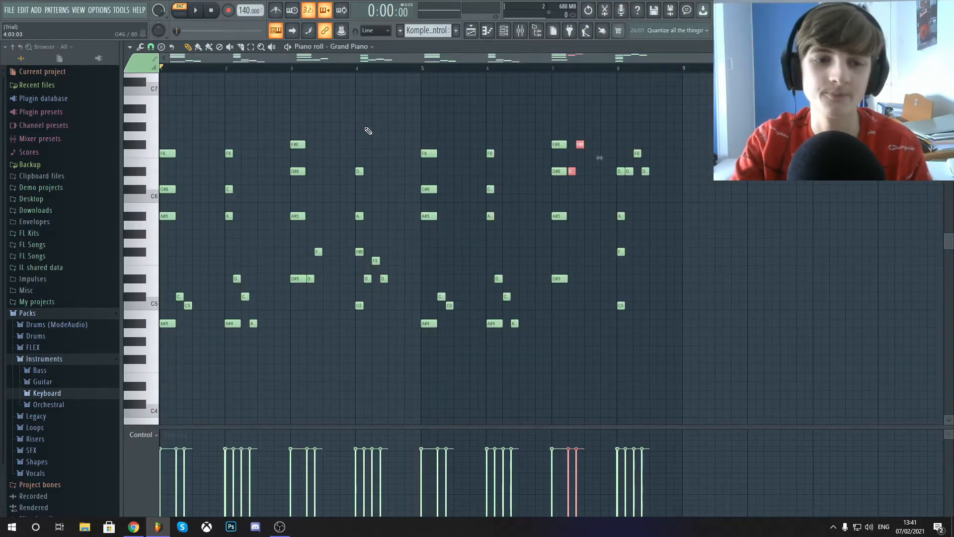
pyautogui.press('space')
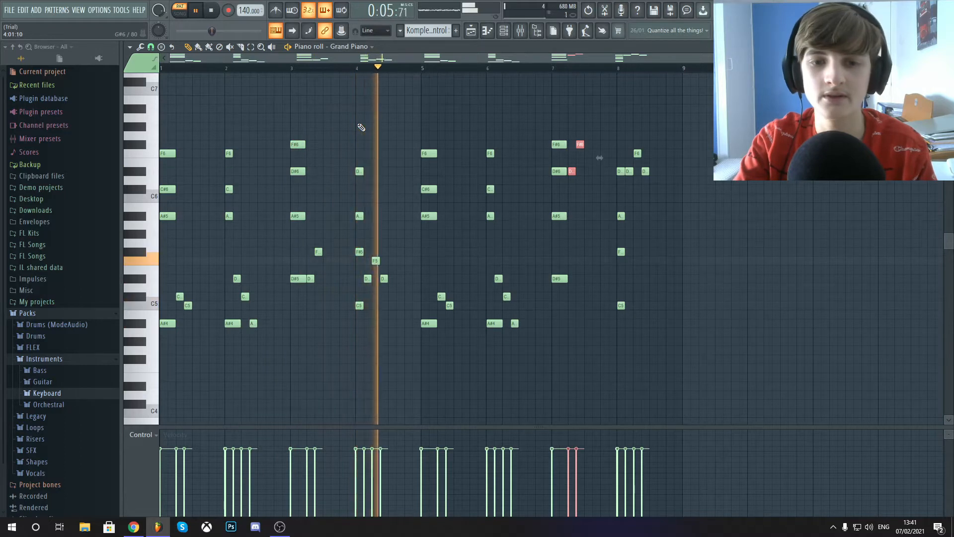
pyautogui.press('space')
# Open the SNARE II pattern from the playlist in the piano roll to examine its note rhythm
pyautogui.press('F5')
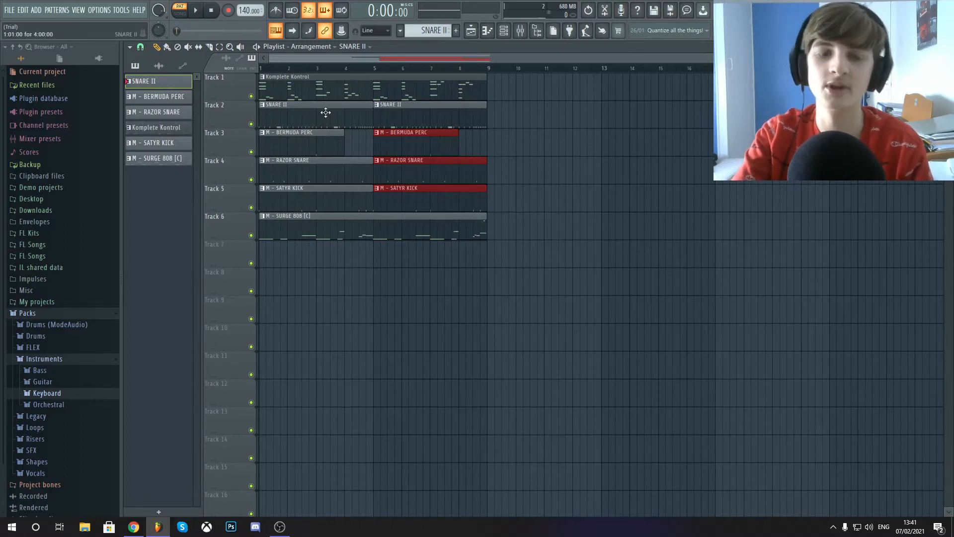
pyautogui.click(491, 33)
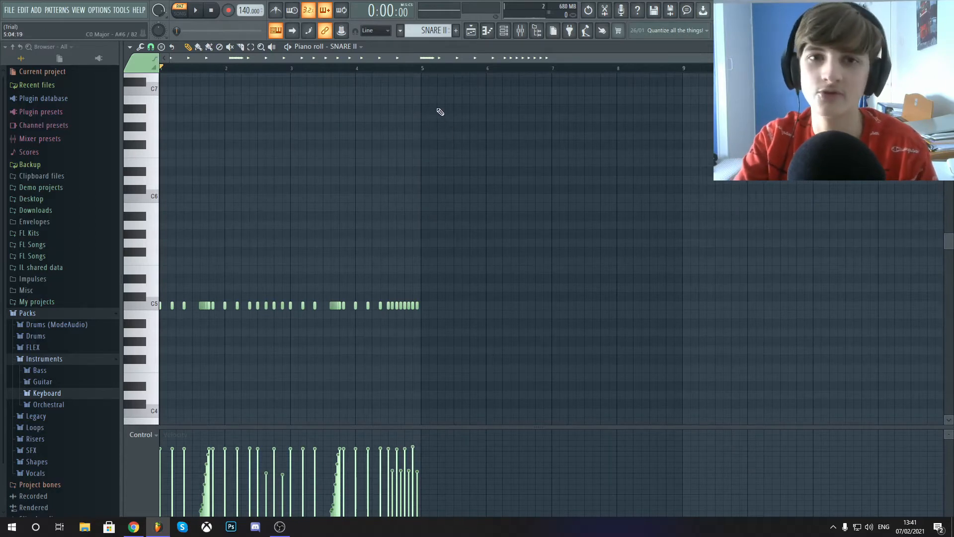
pyautogui.scroll(2, 324, 189)
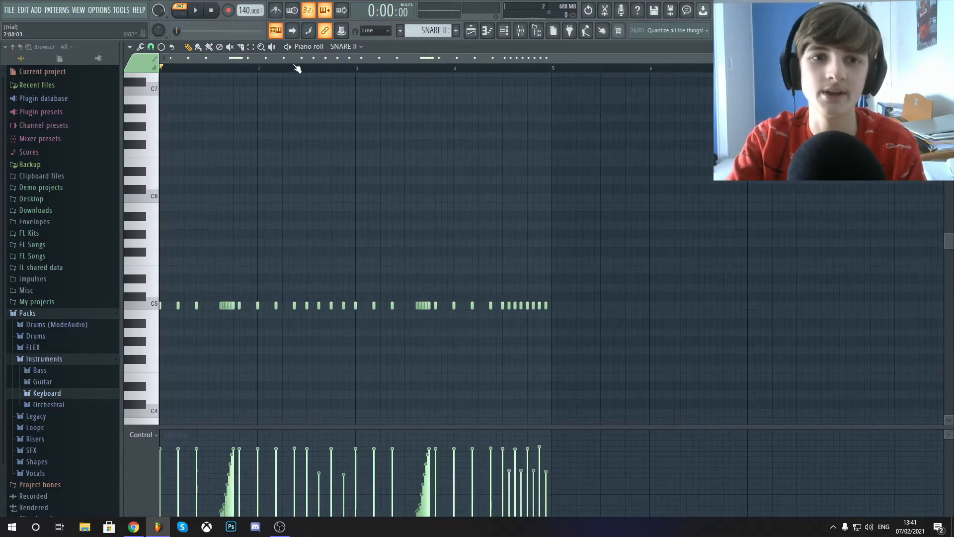
# Show the FL Kits sample folder's 808 MELO DIOR DRUMKIT hi-hats and collapse the kit
pyautogui.click(38, 233)
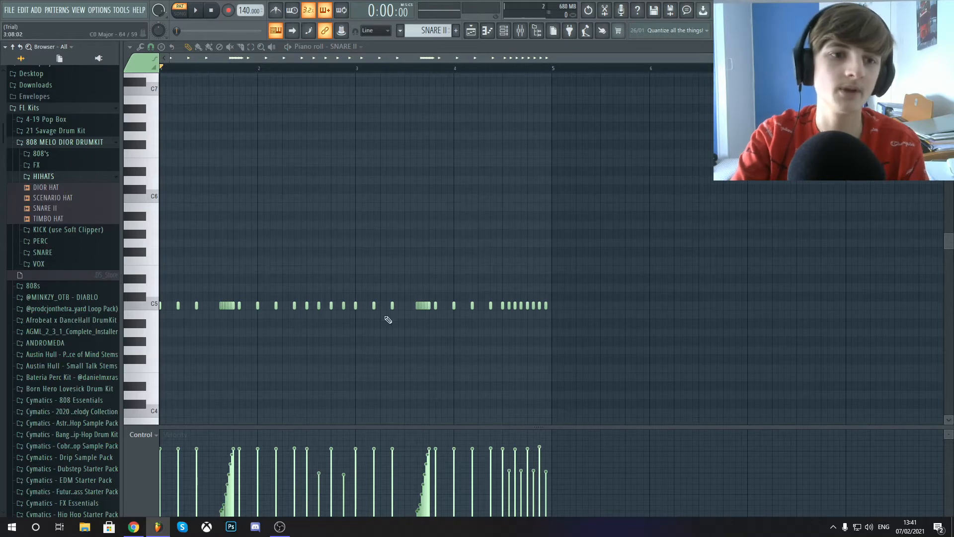
pyautogui.click(54, 144)
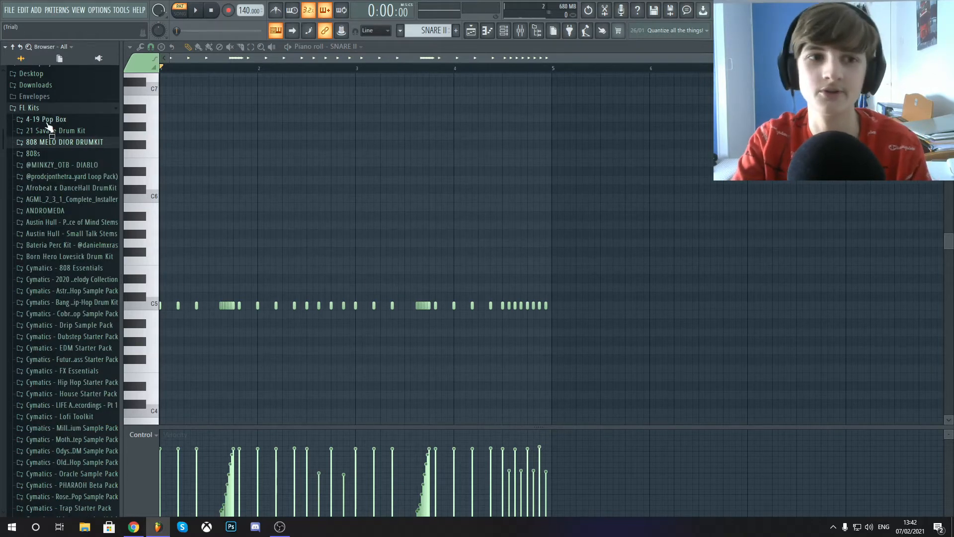
# Return to the SNARE II pattern and examine the hi-hat notes across its opening bars in the piano roll
pyautogui.click(506, 37)
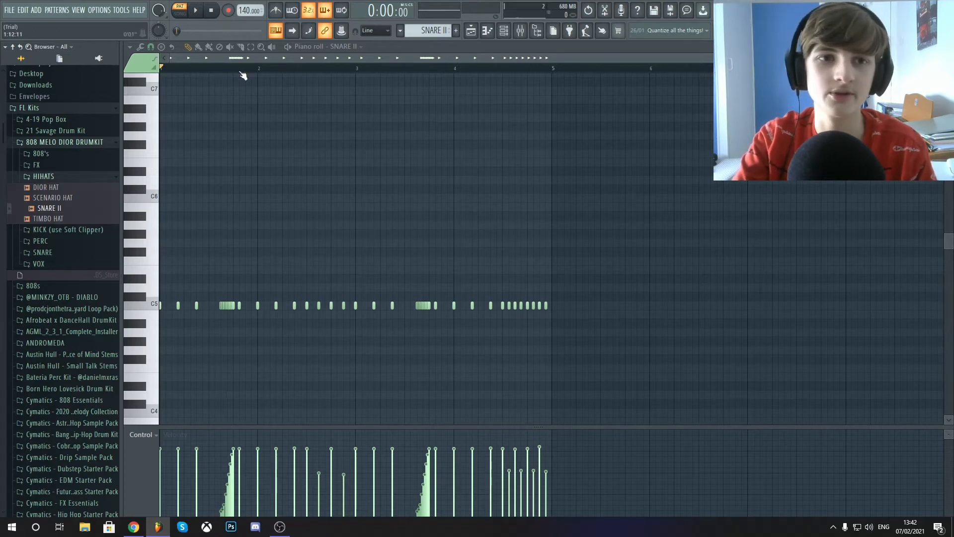
pyautogui.press('space')
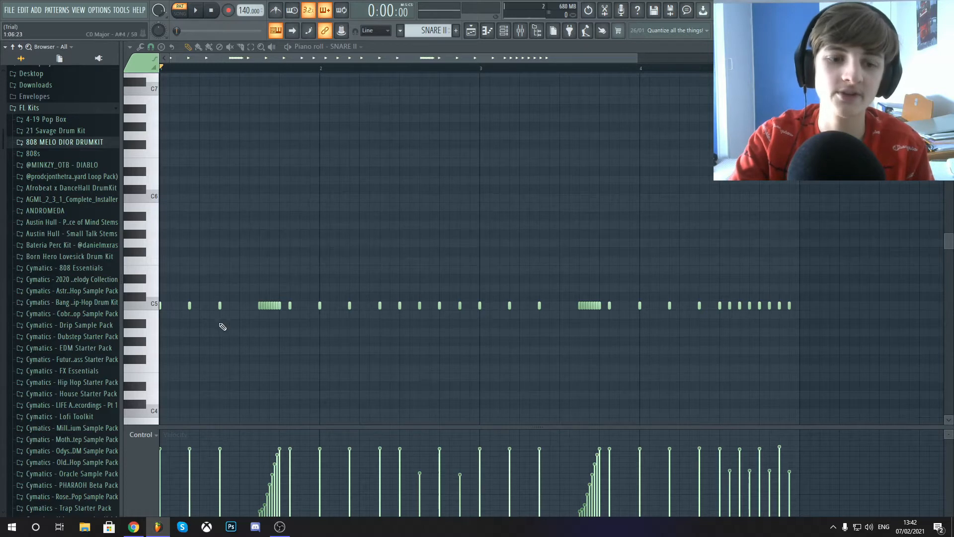
pyautogui.scroll(1, 222, 326)
pyautogui.moveTo(250, 60); pyautogui.dragTo(223, 64)
pyautogui.scroll(2, 250, 408)
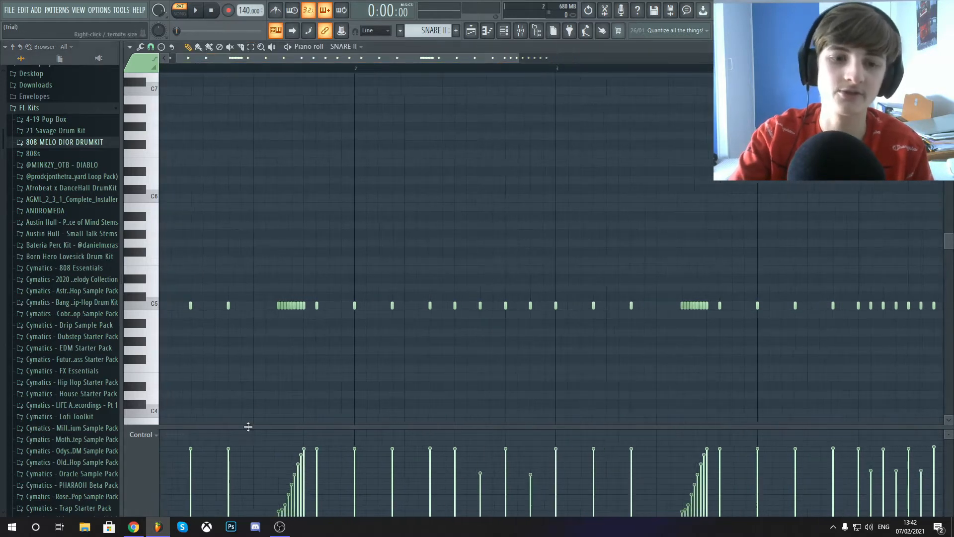
pyautogui.scroll(-3, 278, 268)
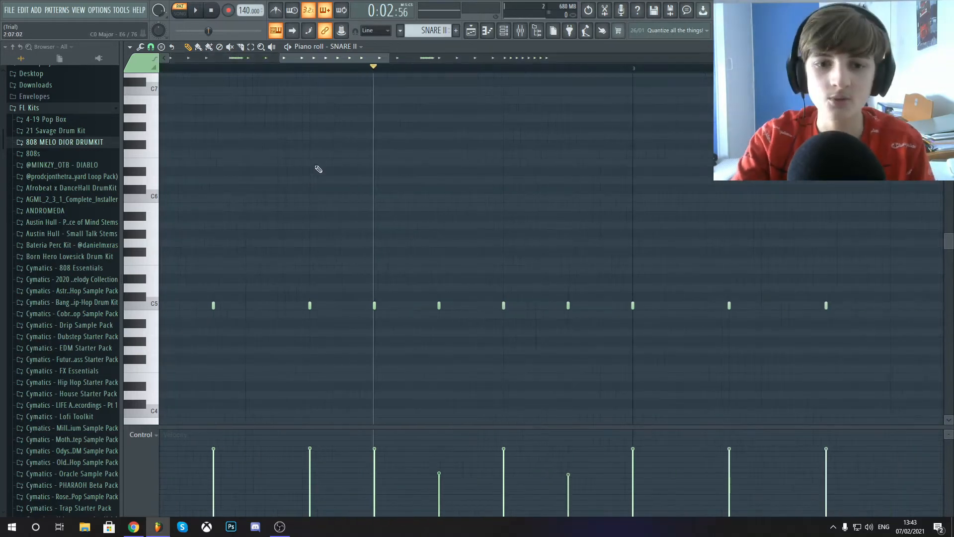
# Examine and briefly play the faster SNARE II hi-hats late in bar 2, including their alternating velocities
pyautogui.scroll(1, 319, 168)
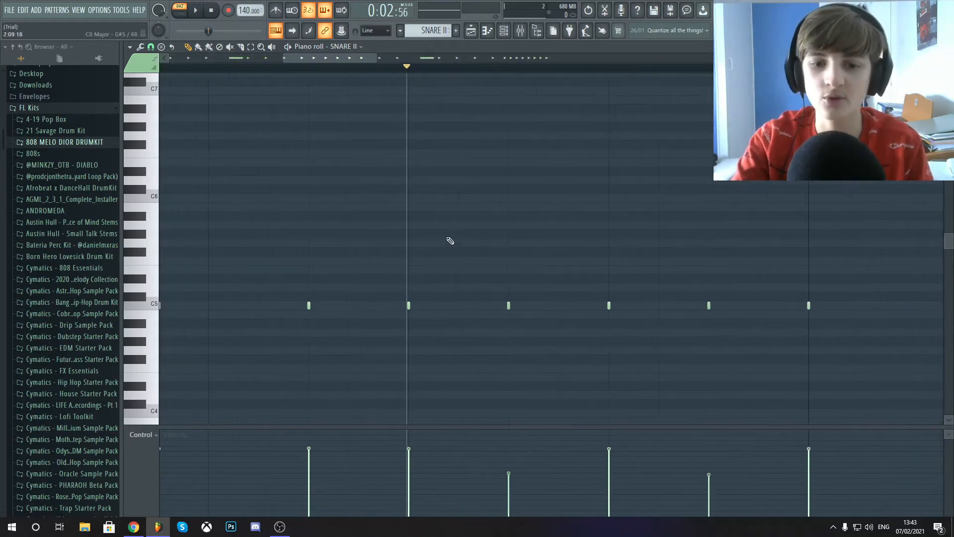
pyautogui.scroll(-3, 450, 240)
pyautogui.press('space')
pyautogui.press('space')
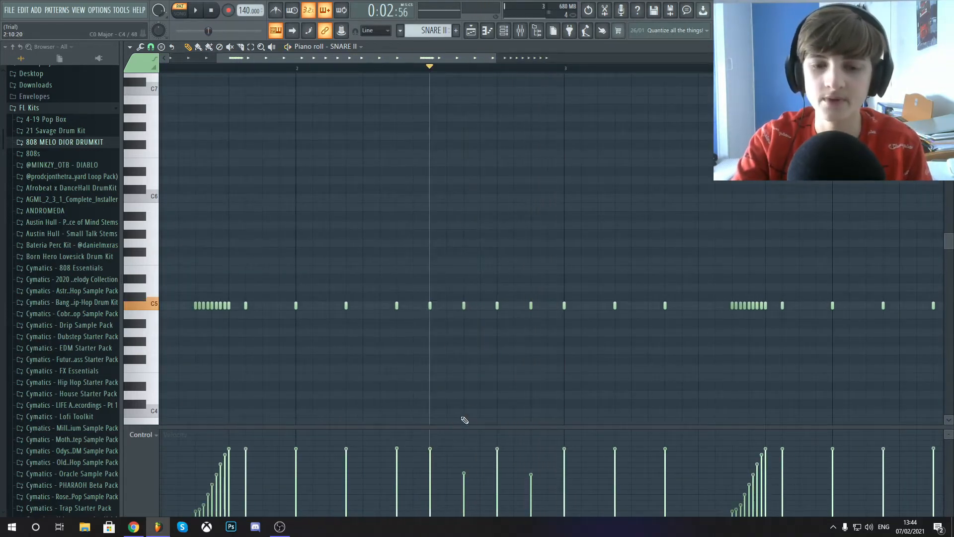
pyautogui.scroll(-2, 461, 420)
pyautogui.scroll(3, 371, 469)
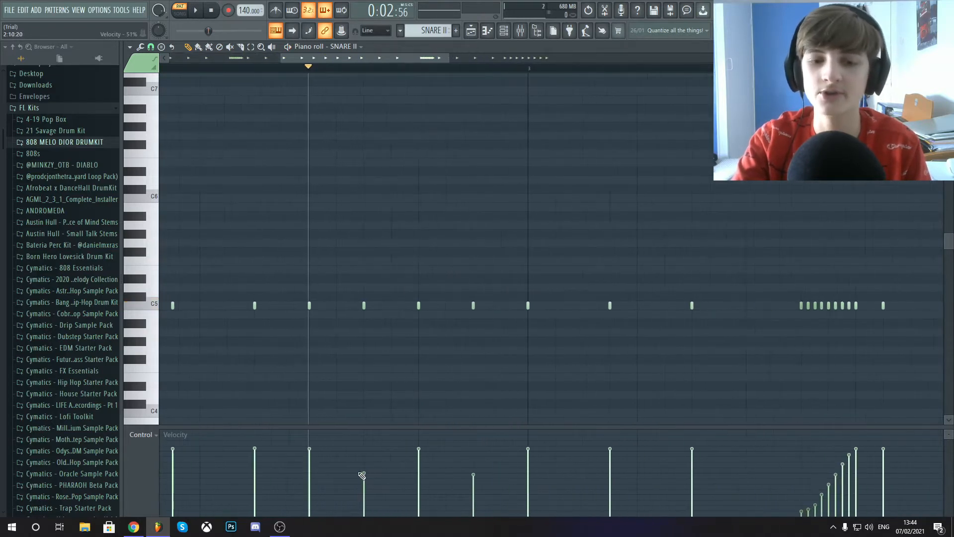
pyautogui.scroll(-3, 477, 335)
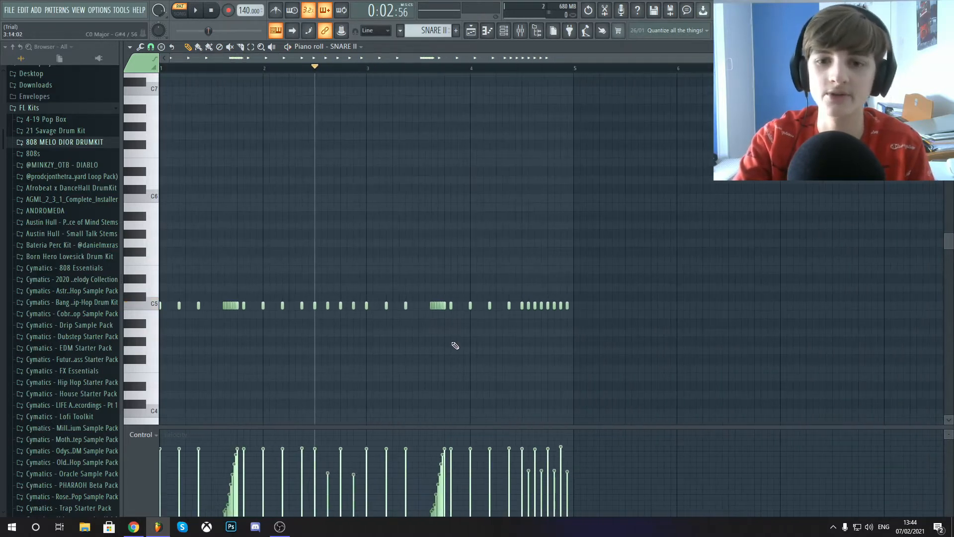
# Move playback into the fourth bar of SNARE II and audition the closing run of hi-hat notes
pyautogui.click(520, 70)
pyautogui.scroll(5, 562, 238)
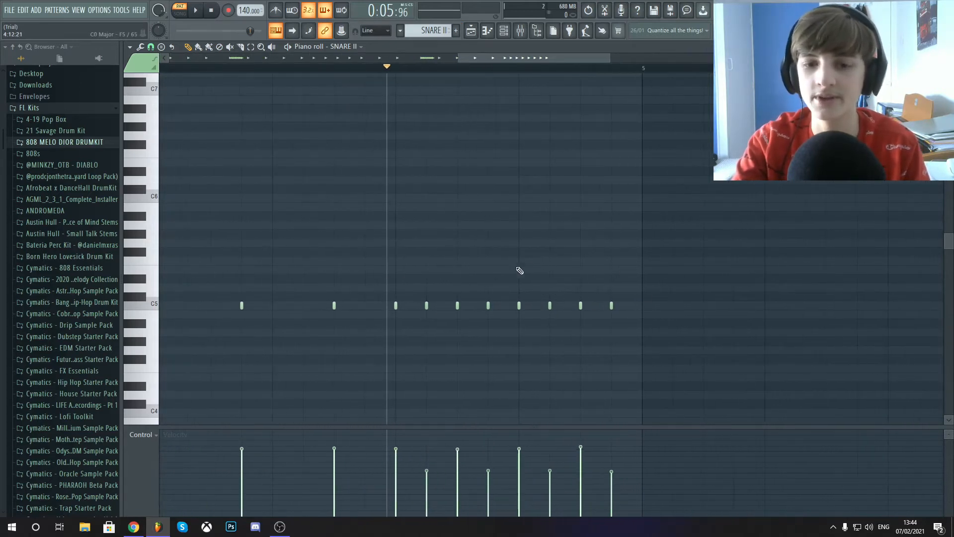
pyautogui.press('space')
pyautogui.press('space')
# Select the M - BERMUDA PERC pattern in the playlist and show its percussion channel in the piano roll
pyautogui.press('F5')
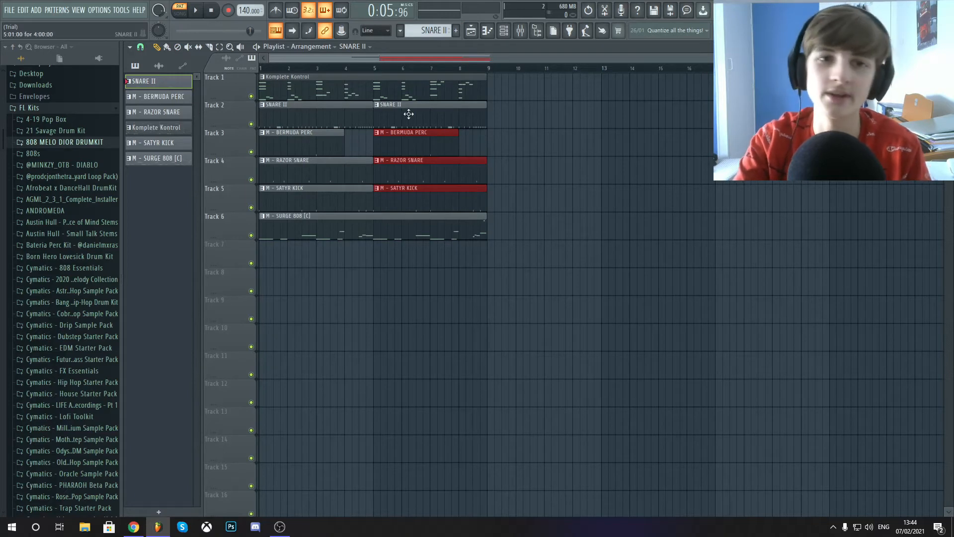
pyautogui.click(171, 99)
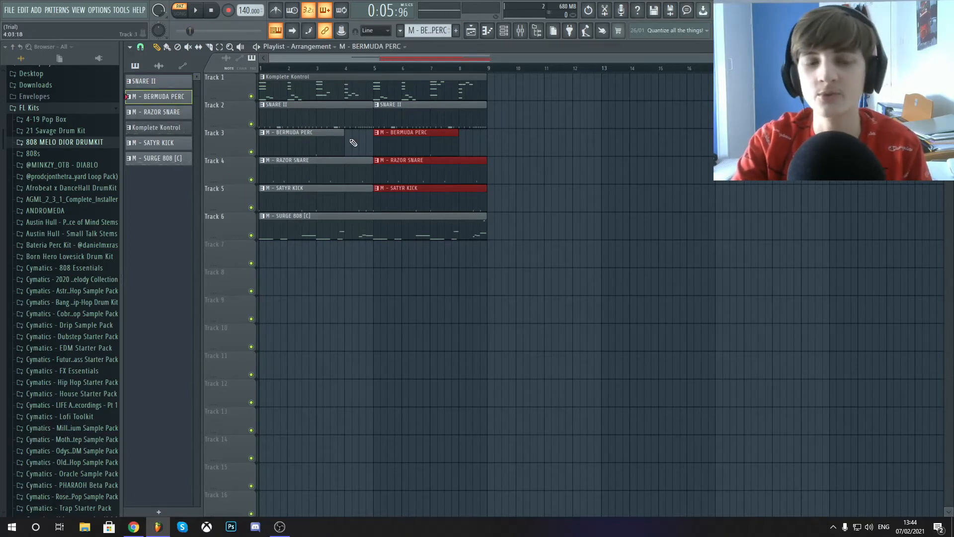
pyautogui.click(503, 31)
pyautogui.click(487, 30)
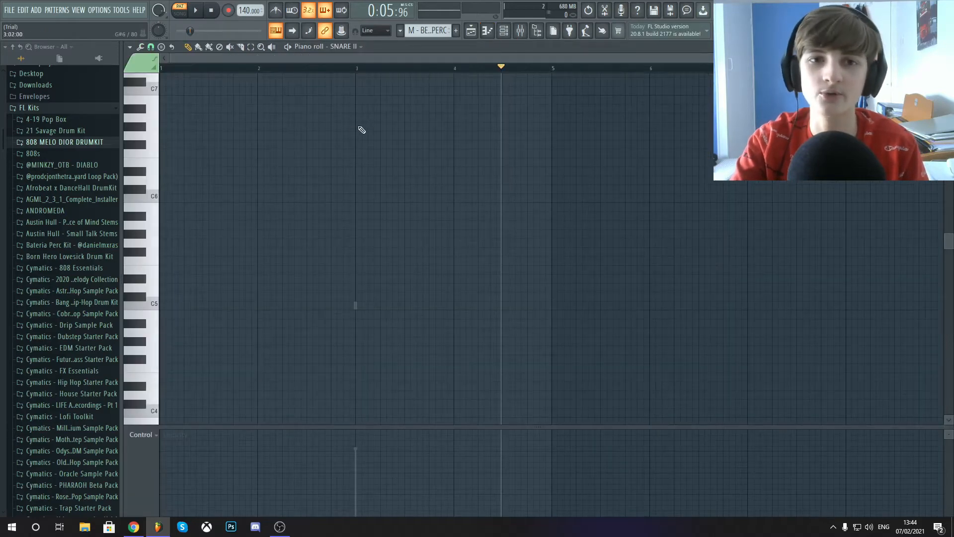
pyautogui.click(383, 305)
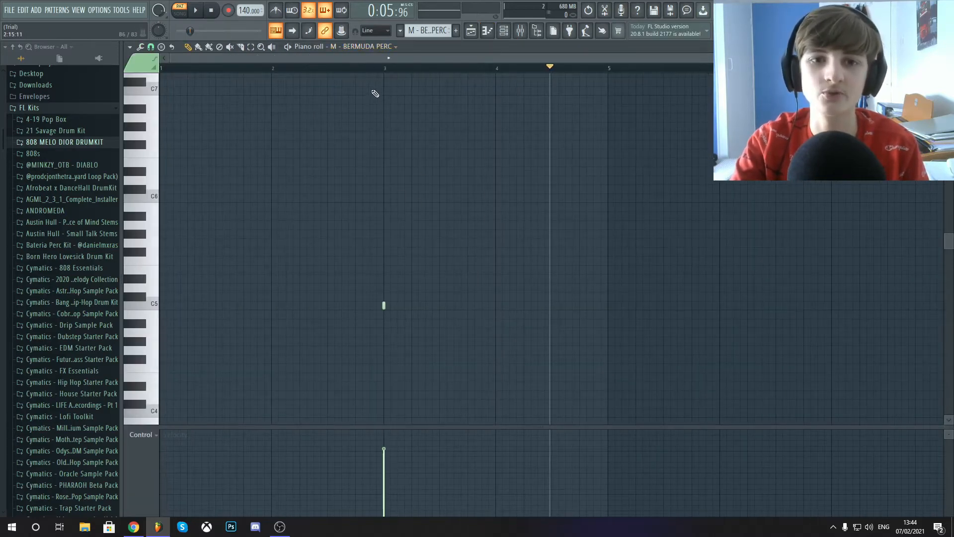
# Play the M - BERMUDA PERC pattern with the metronome on to check where the hit lands, and stop playback
pyautogui.press('space')
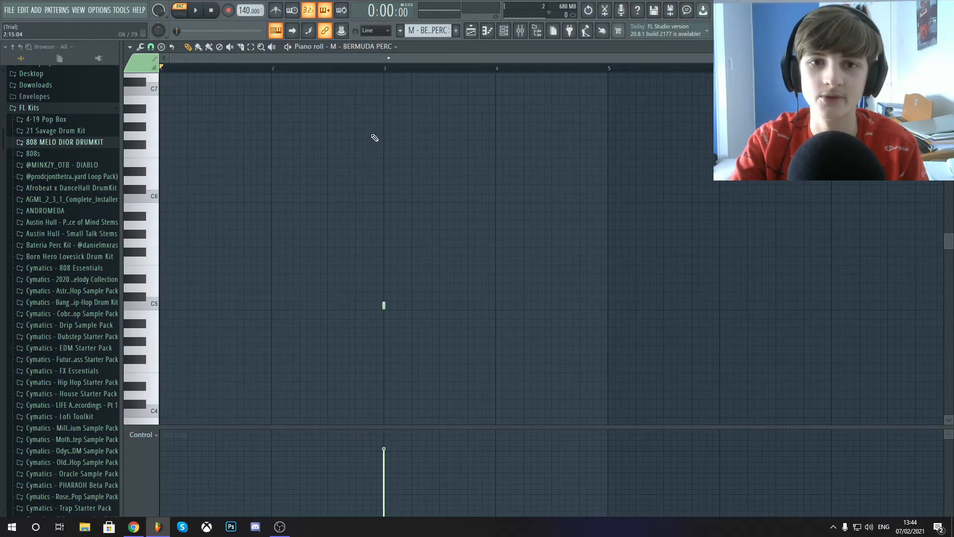
pyautogui.hotkey('ctrl', 'm')
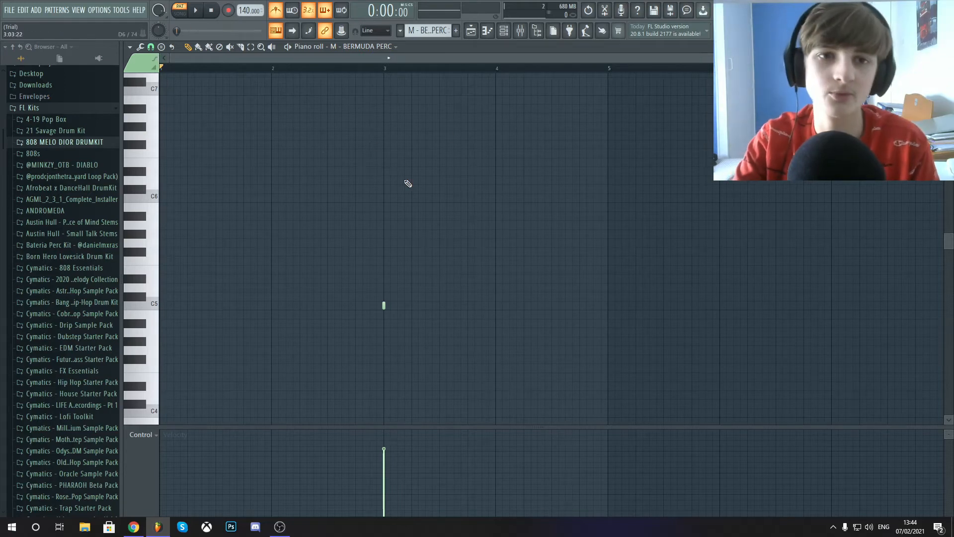
pyautogui.press('space')
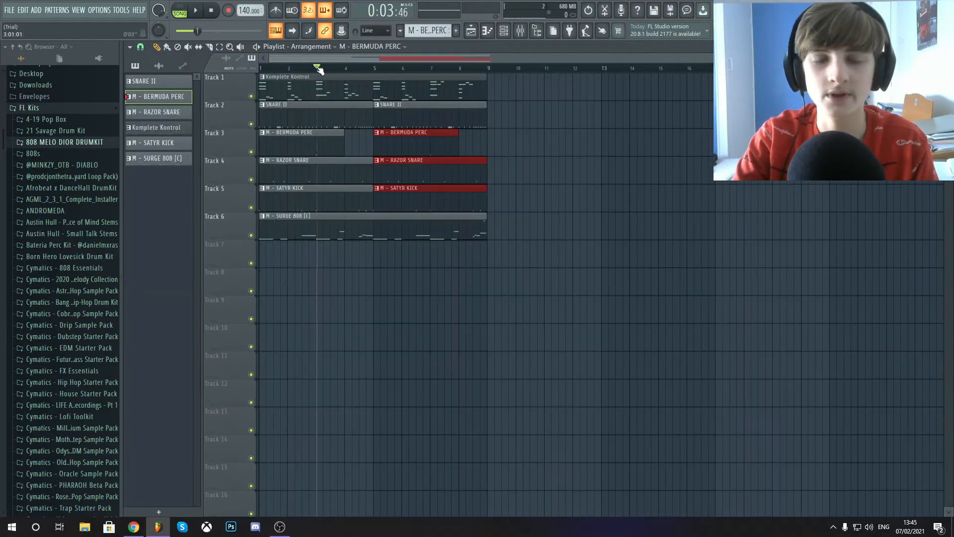
pyautogui.press('space')
# Open the M - RAZOR SNARE pattern's snare channel in the piano roll and enable the metronome
pyautogui.click(167, 115)
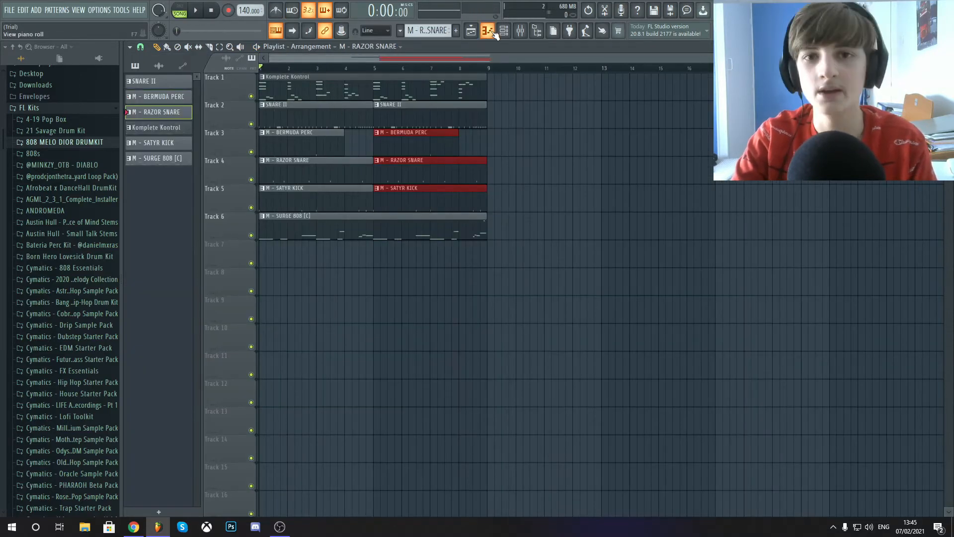
pyautogui.click(489, 31)
pyautogui.click(276, 13)
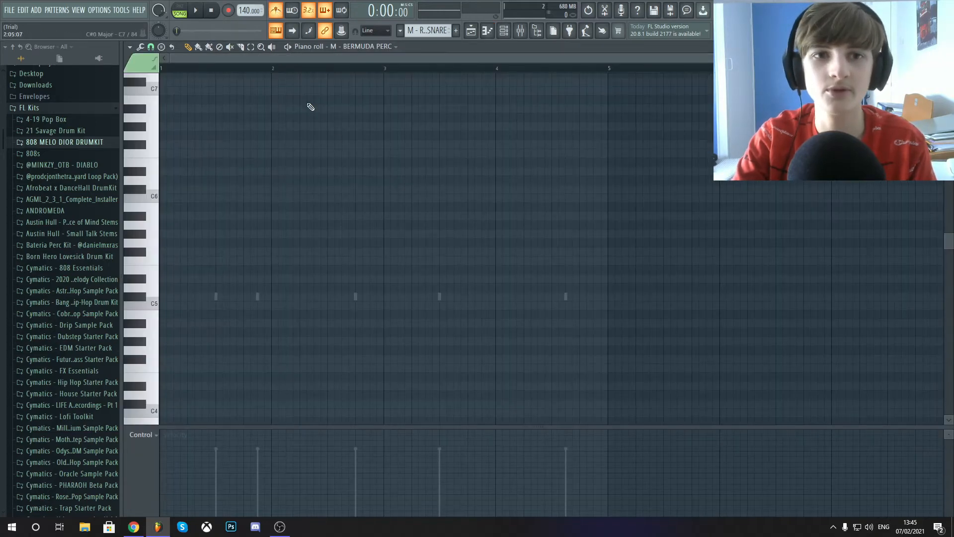
pyautogui.scroll(1, 390, 47)
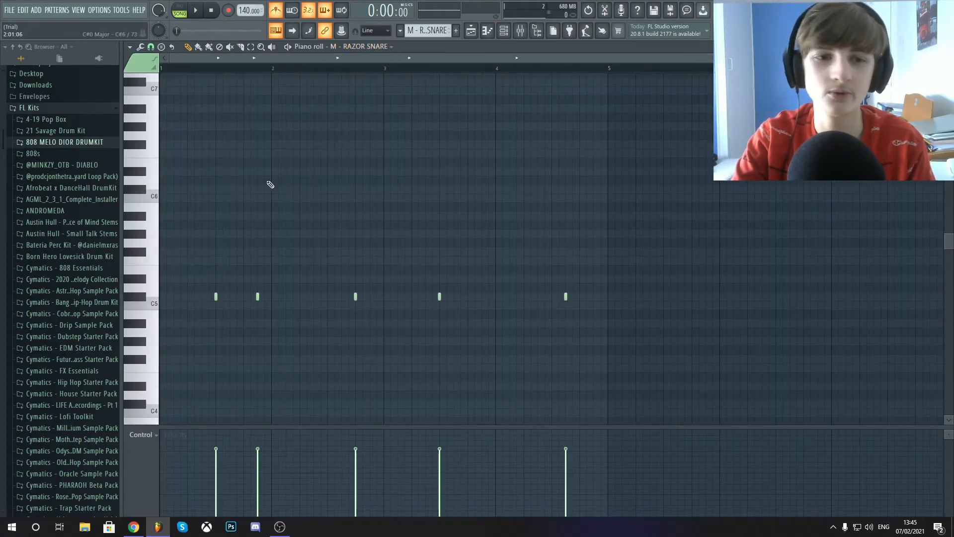
# Play the M - RAZOR SNARE pattern in pattern mode against the metronome, stop it, and turn the metronome off
pyautogui.press('l')
pyautogui.press('space')
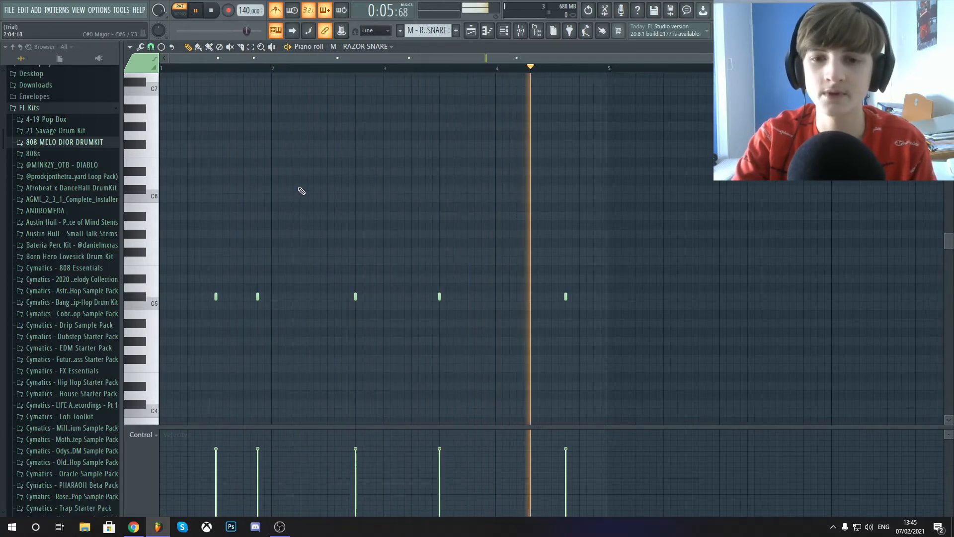
pyautogui.press('space')
pyautogui.click(276, 11)
pyautogui.scroll(-1, 474, 177)
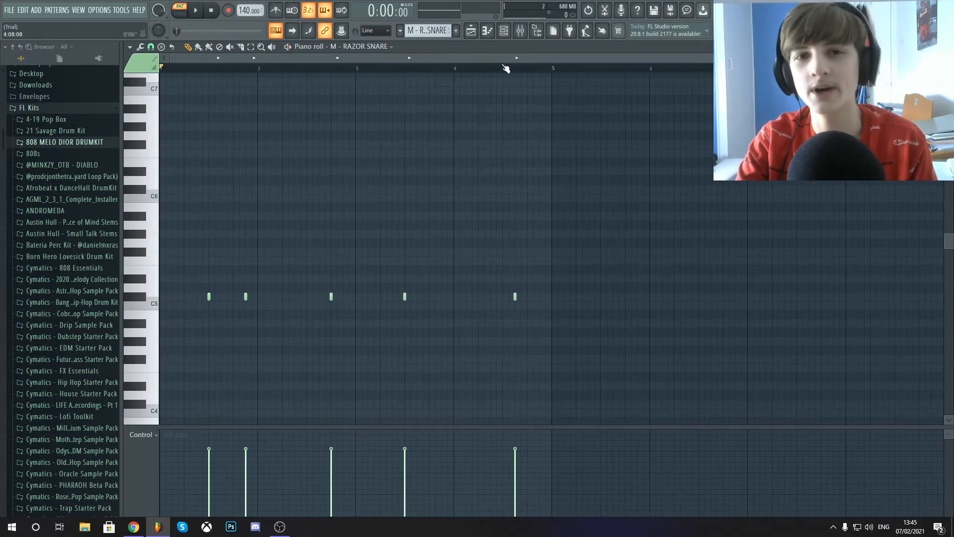
# Open the M - SATYR KICK pattern in the piano roll and look through the DIABLO kit's PERCS samples, collapsing that folder when done
pyautogui.click(475, 27)
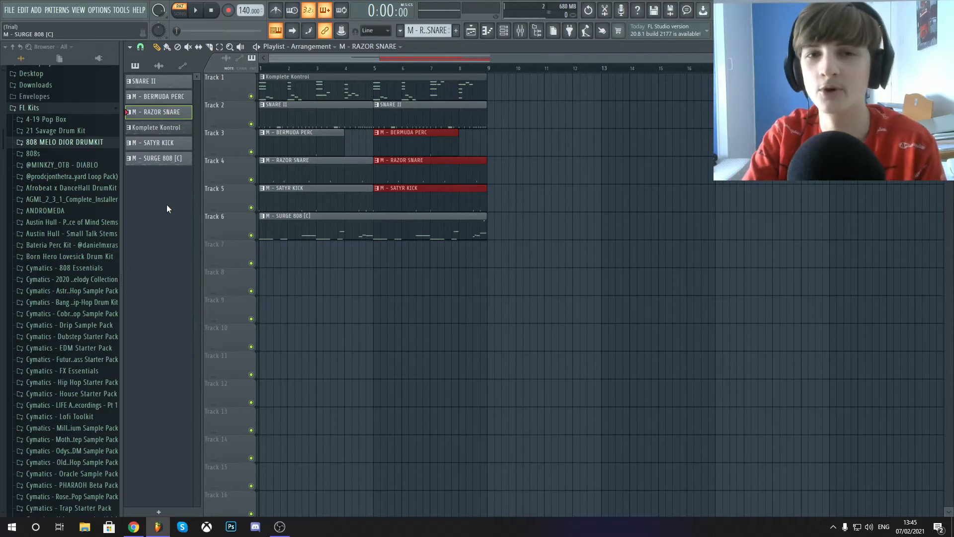
pyautogui.click(164, 143)
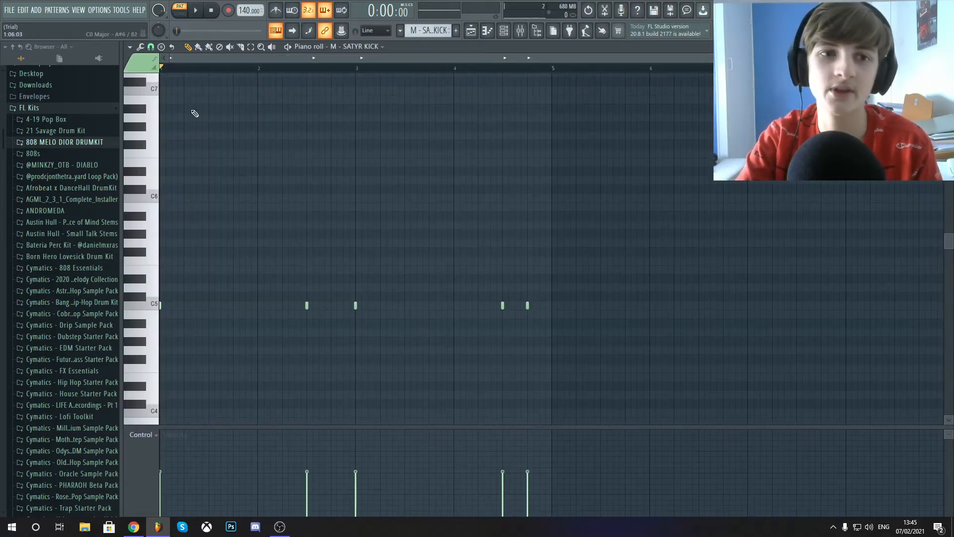
pyautogui.click(64, 164)
pyautogui.press('F5')
pyautogui.click(43, 221)
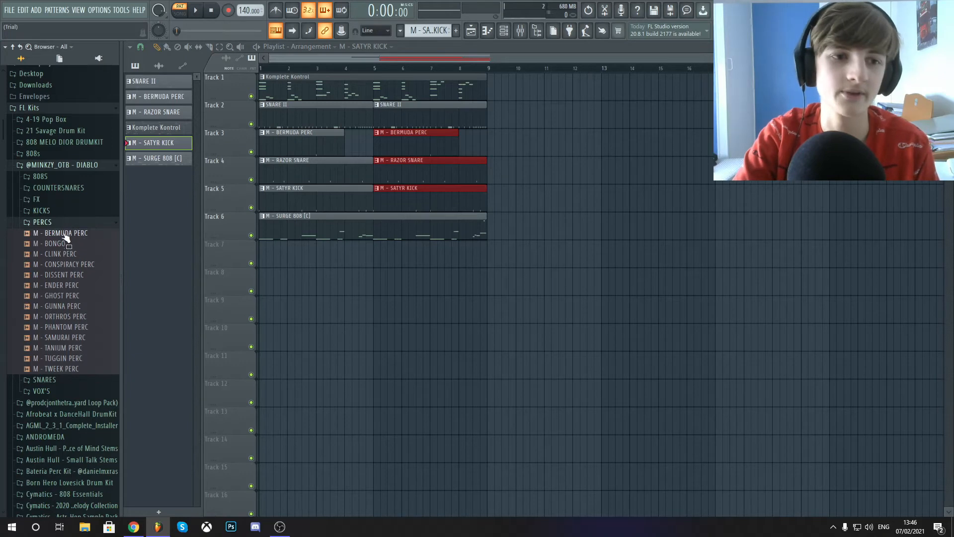
pyautogui.click(64, 222)
pyautogui.press('F7')
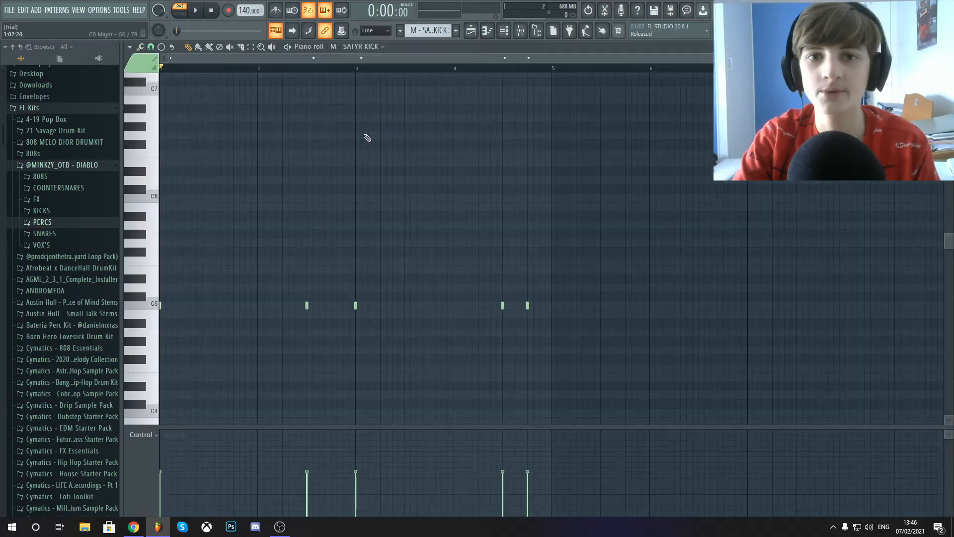
# Audition the M - SATYR KICK pattern with the metronome on, and switch playback to song mode
pyautogui.hotkey('ctrl', 'm')
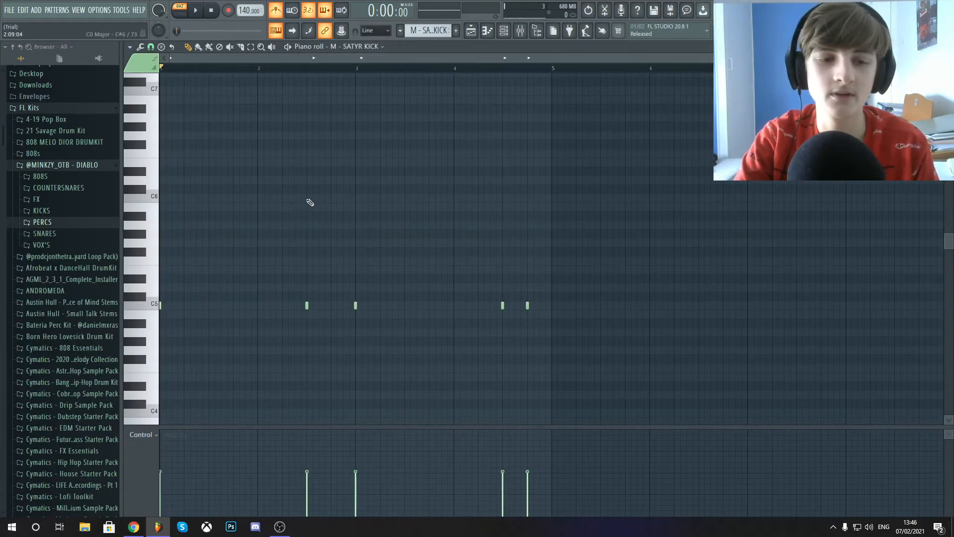
pyautogui.press('space')
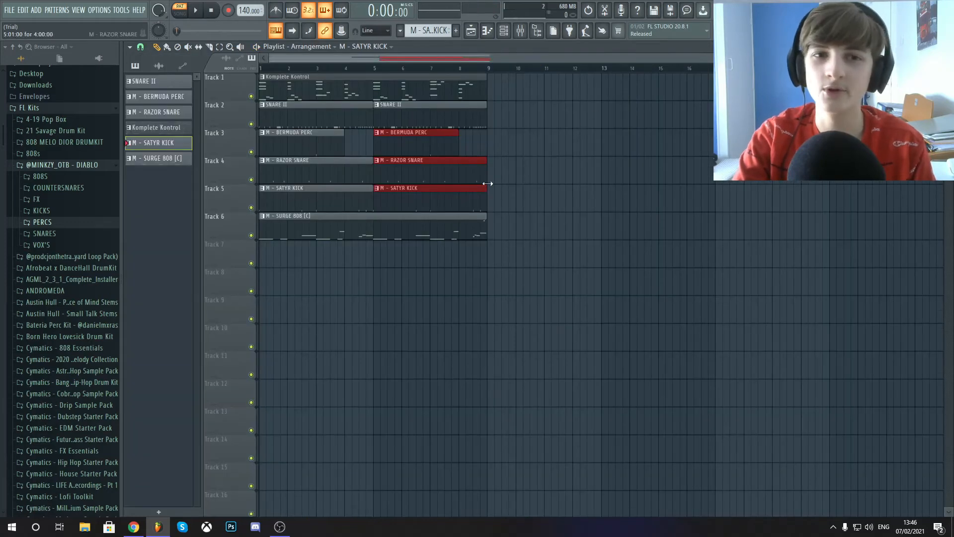
pyautogui.press('l')
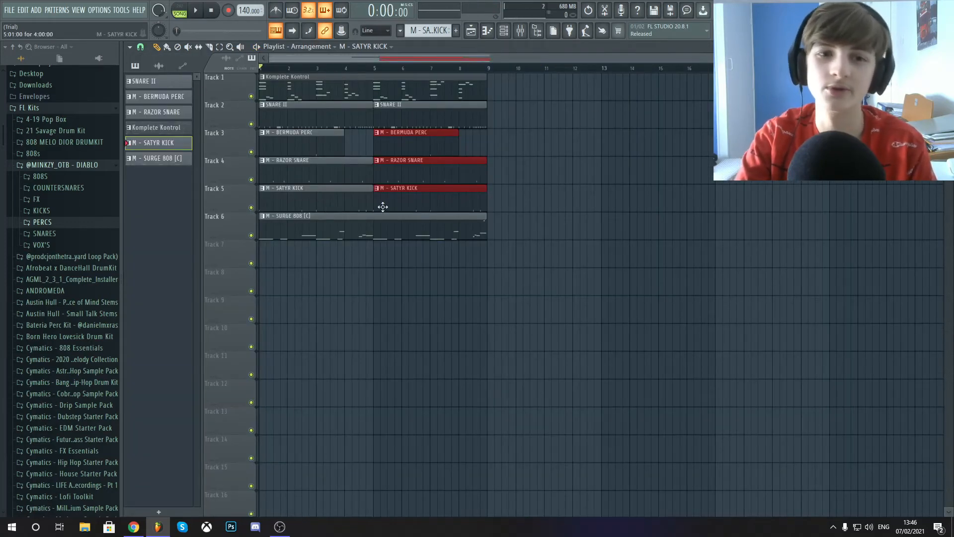
# Select the M - SURGE 808 [C] pattern and show the M - SURGE 808 [C] channel in the piano roll
pyautogui.click(151, 159)
pyautogui.click(491, 29)
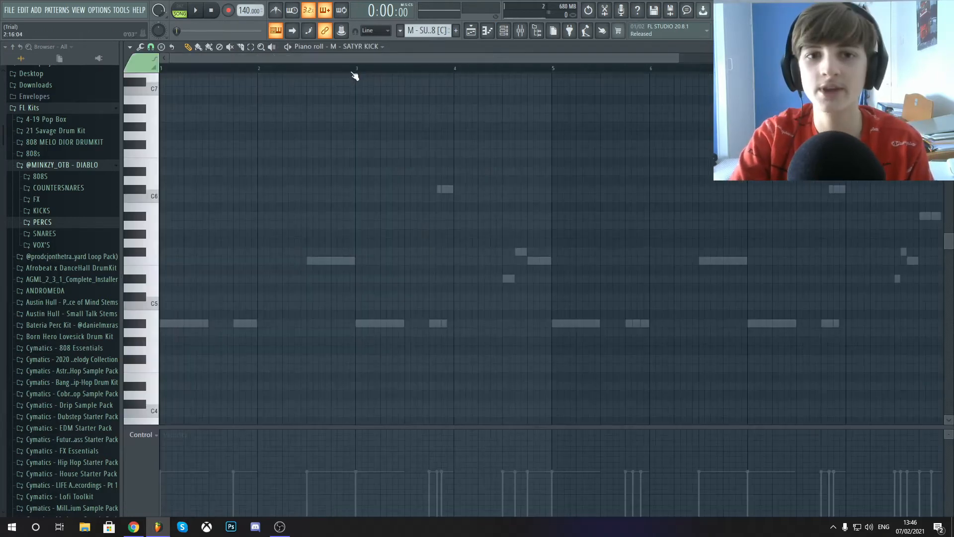
pyautogui.click(356, 47)
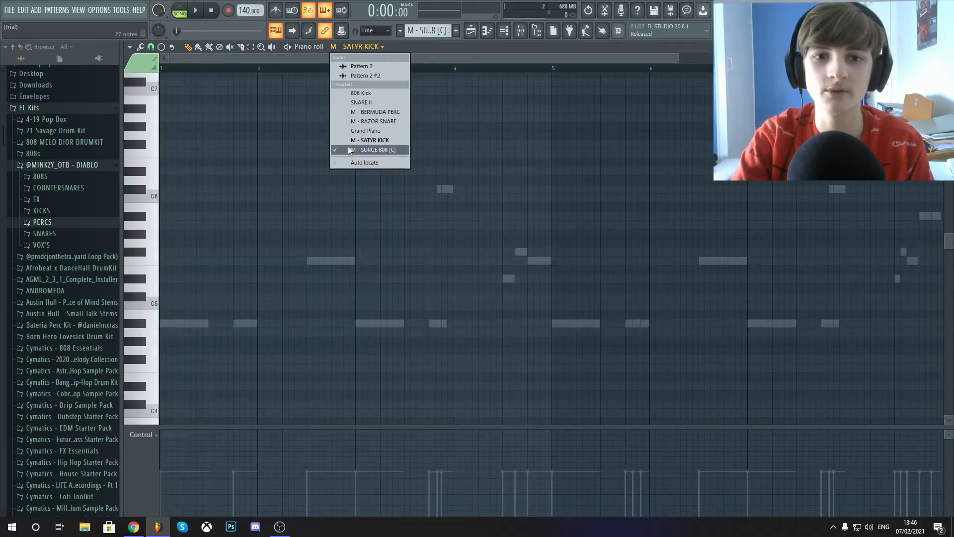
pyautogui.click(372, 150)
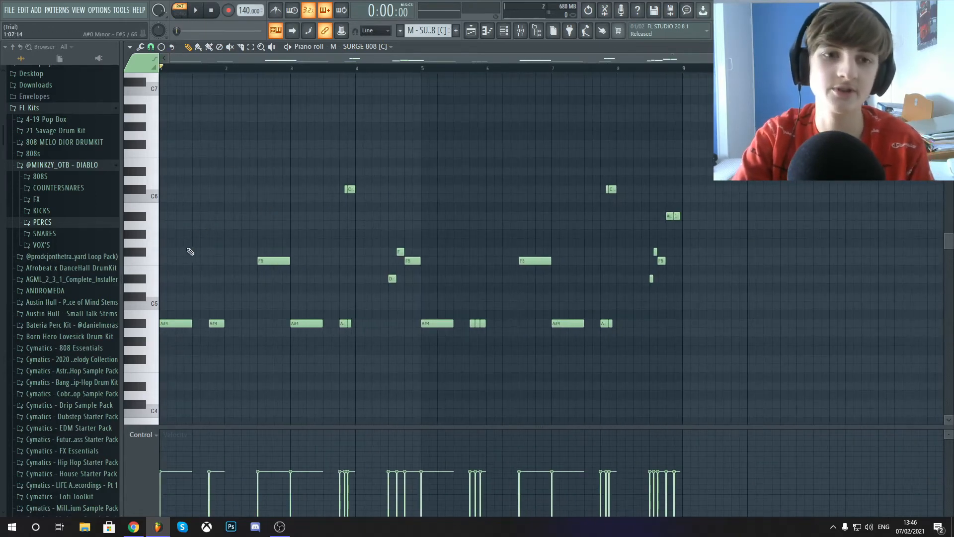
# Play the M - SURGE 808 [C] bassline through to its final bar and stop playback
pyautogui.scroll(2, 189, 252)
pyautogui.press('space')
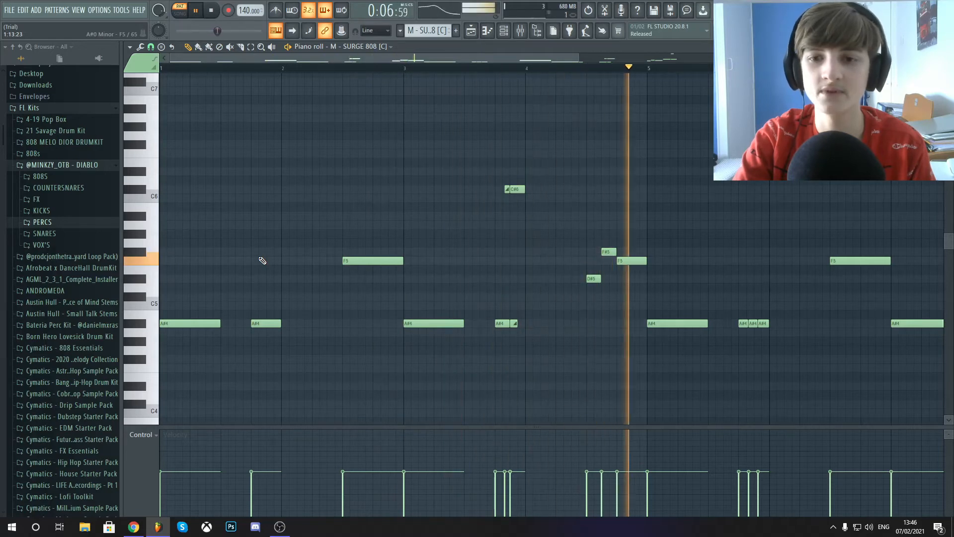
pyautogui.scroll(-5, 263, 261)
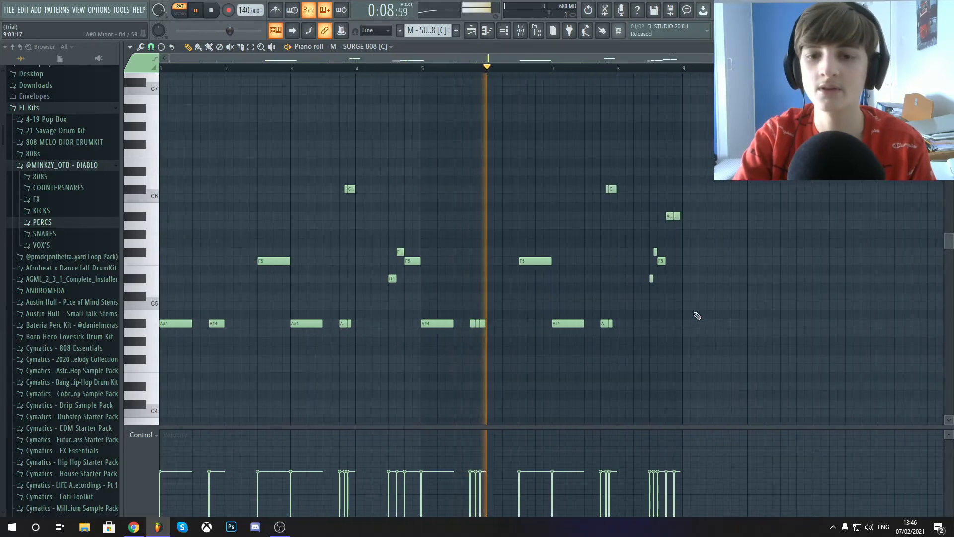
pyautogui.scroll(2, 716, 312)
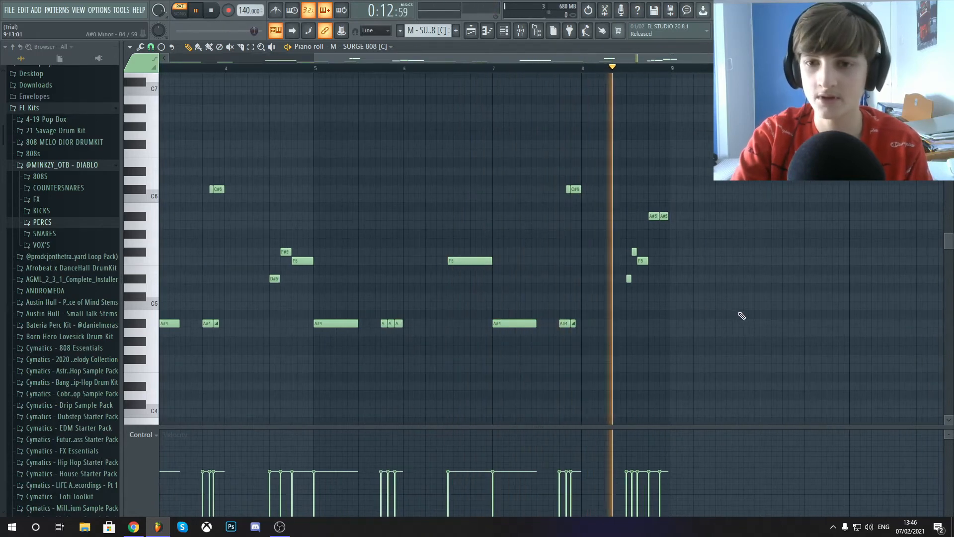
pyautogui.press('space')
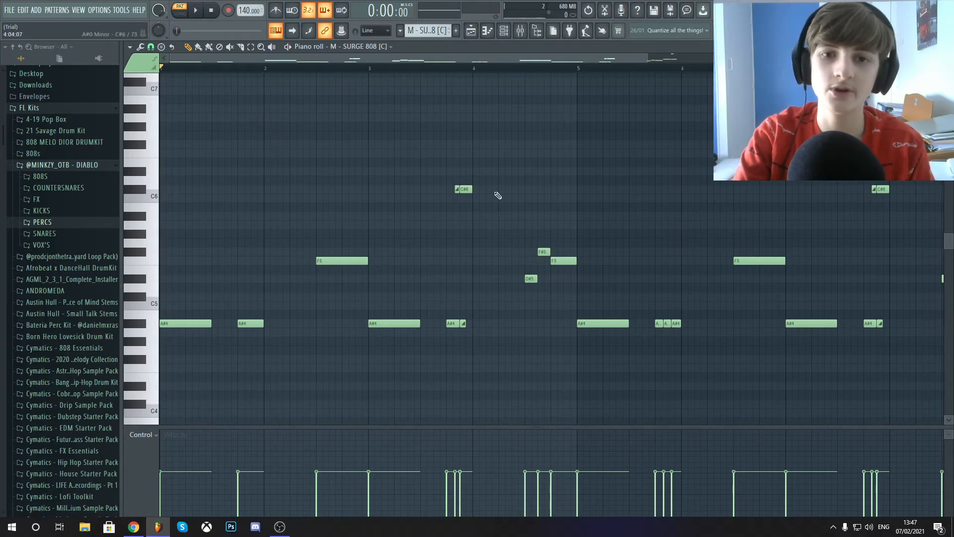
# Examine the A#4 notes in the opening bars and the repeated A#4 notes at the end of bar 5
pyautogui.moveTo(581, 133); pyautogui.dragTo(563, 184)
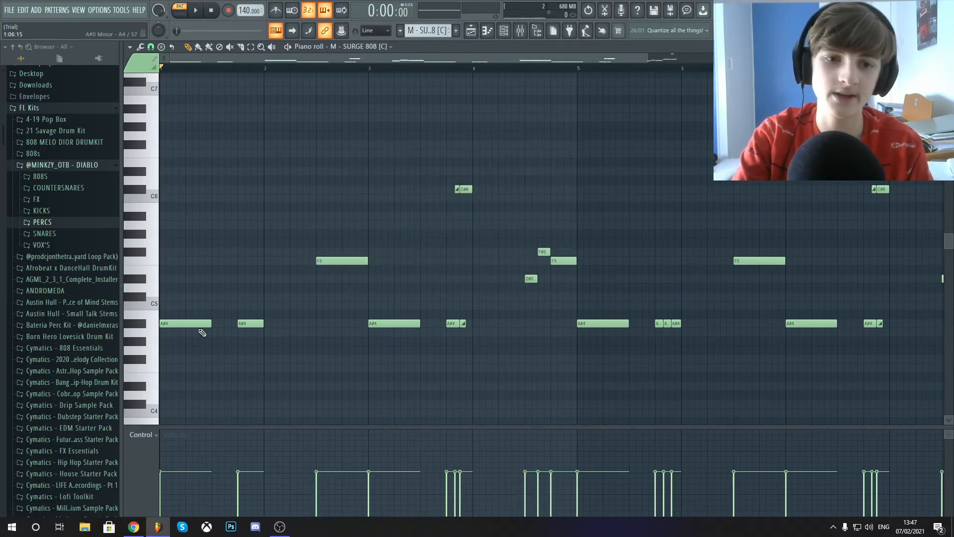
pyautogui.scroll(-2, 214, 200)
pyautogui.moveTo(231, 302); pyautogui.dragTo(213, 324)
pyautogui.moveTo(507, 302); pyautogui.dragTo(472, 338)
pyautogui.scroll(5, 471, 368)
pyautogui.scroll(-4, 469, 316)
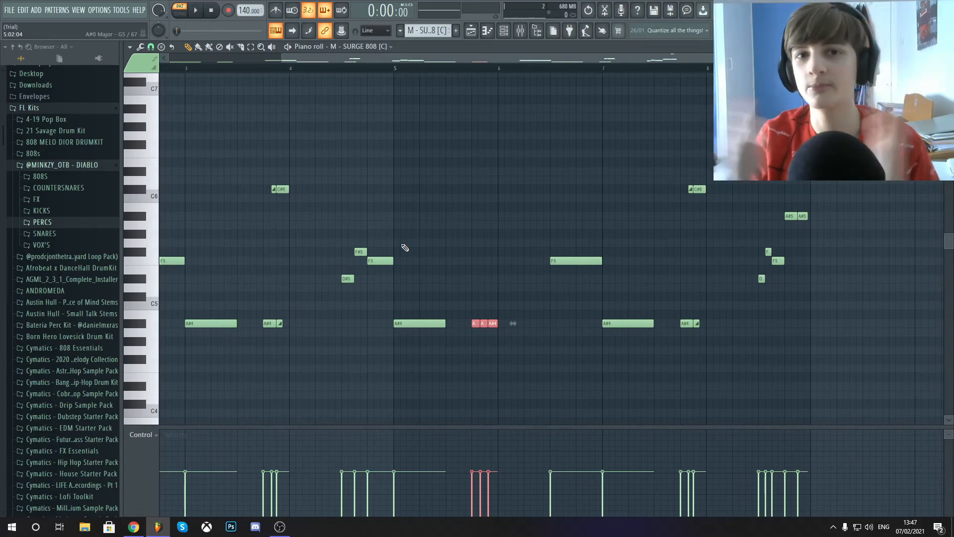
pyautogui.scroll(-3, 298, 204)
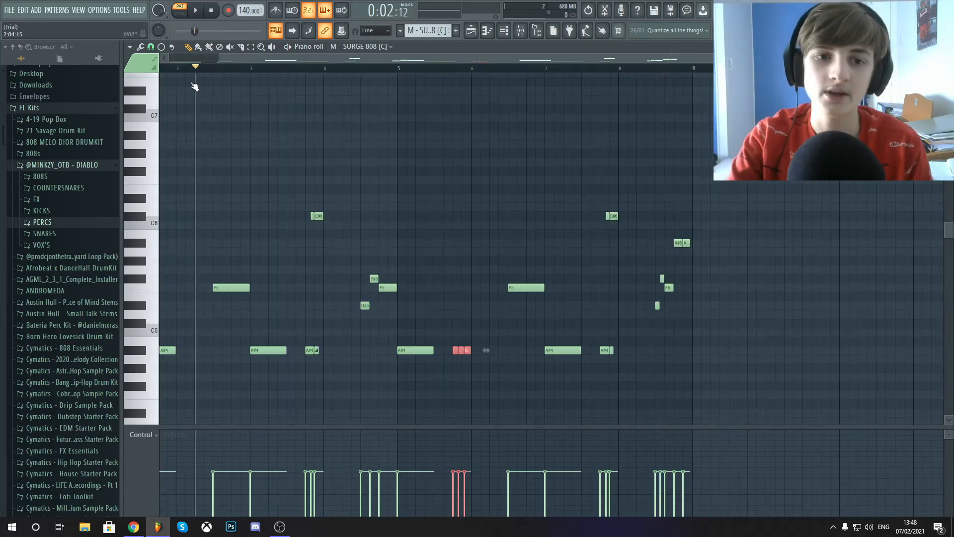
# Place the playhead at the slide near the end of bar 3 and examine its overlapping A#4 and C#6 notes up close
pyautogui.moveTo(194, 83); pyautogui.dragTo(274, 106)
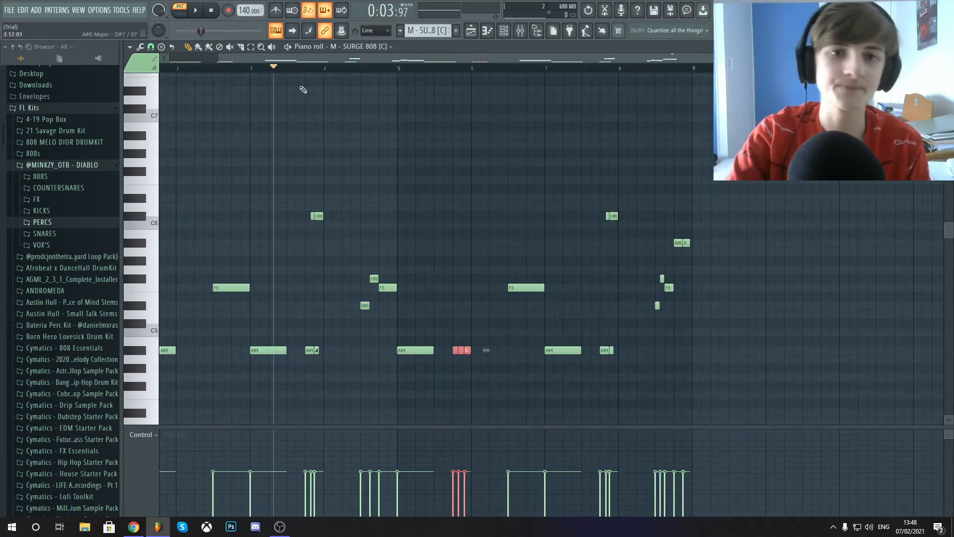
pyautogui.scroll(3, 290, 139)
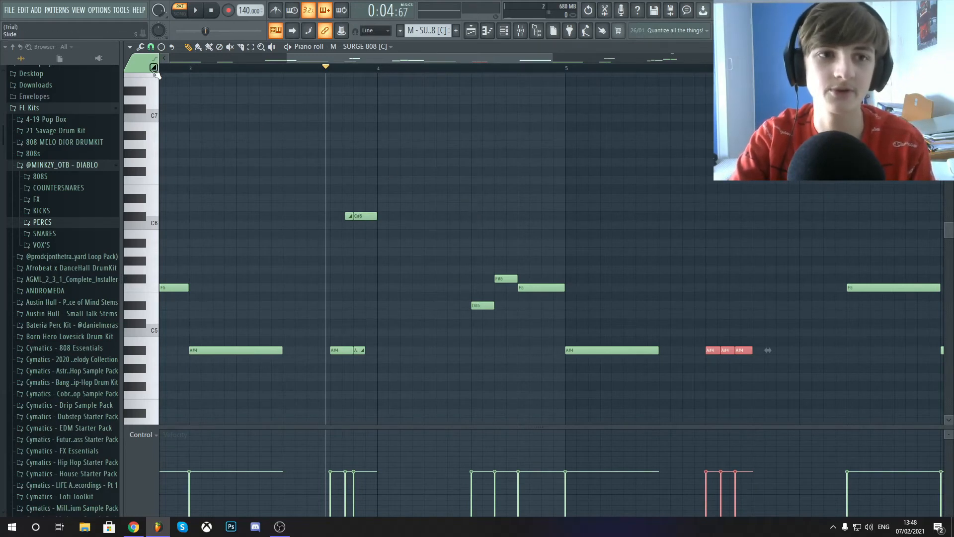
pyautogui.scroll(3, 336, 209)
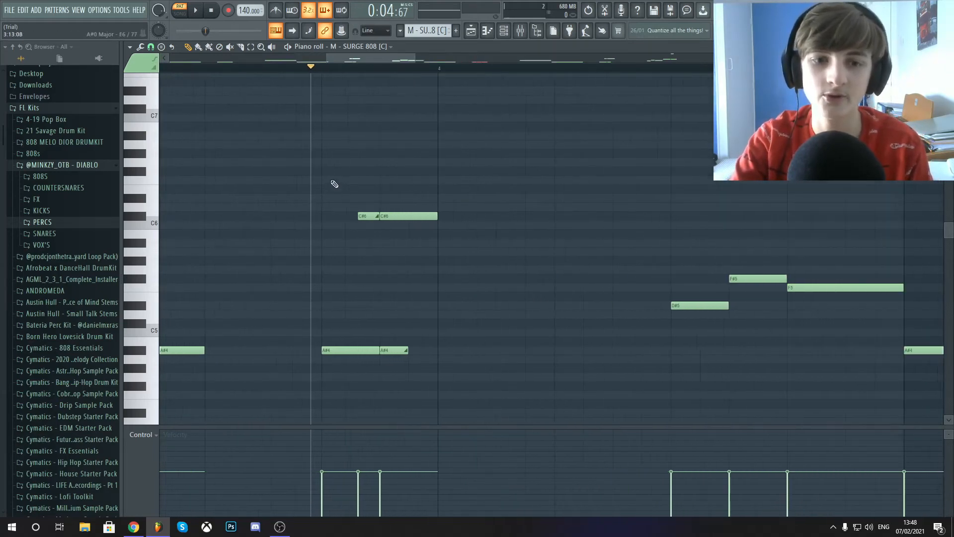
pyautogui.moveTo(323, 70); pyautogui.dragTo(321, 71)
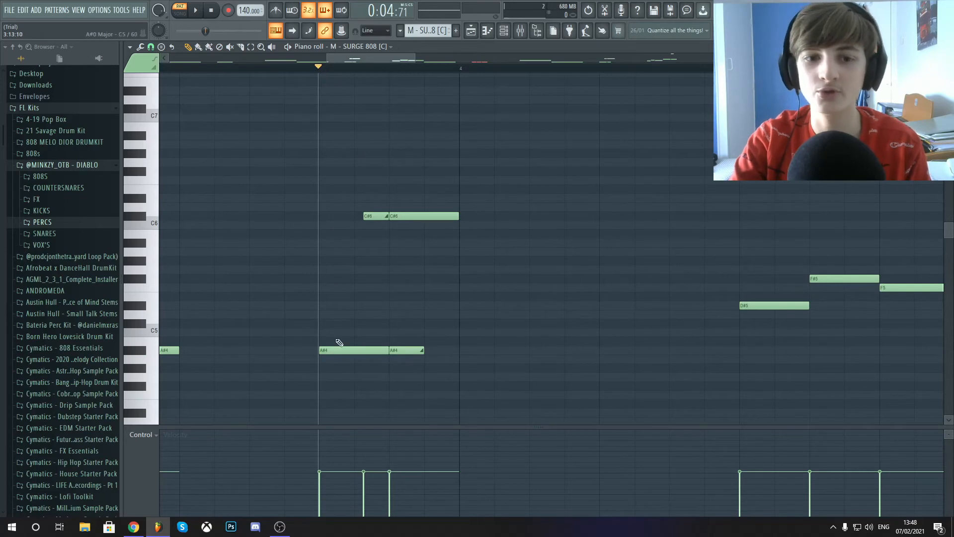
pyautogui.scroll(4, 315, 344)
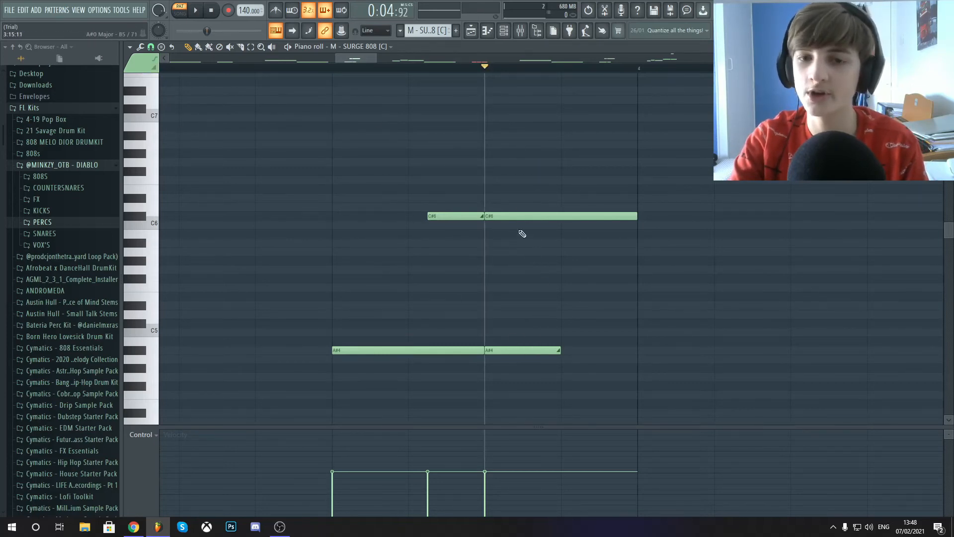
pyautogui.moveTo(576, 141); pyautogui.dragTo(580, 169)
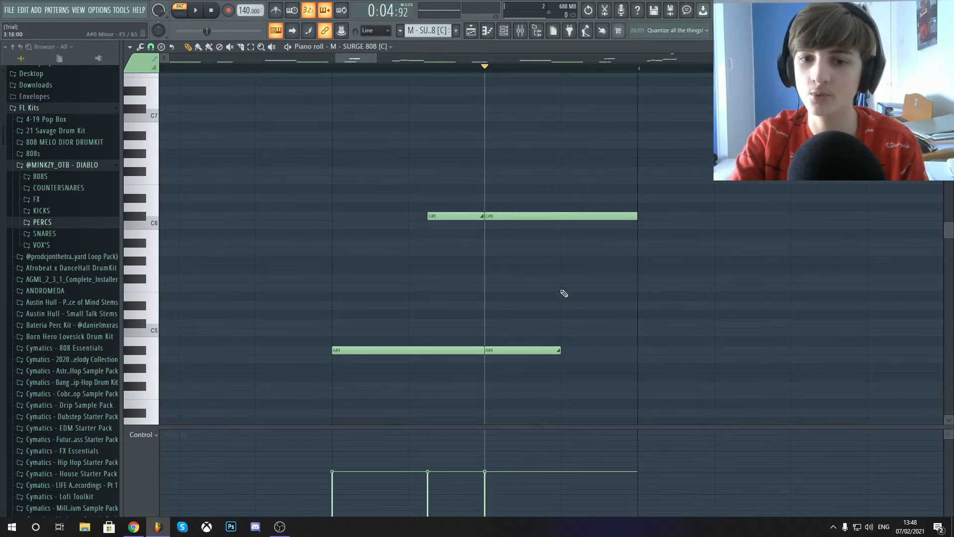
pyautogui.moveTo(559, 325); pyautogui.dragTo(519, 378)
pyautogui.moveTo(546, 160); pyautogui.dragTo(567, 171)
pyautogui.moveTo(567, 283); pyautogui.dragTo(600, 305)
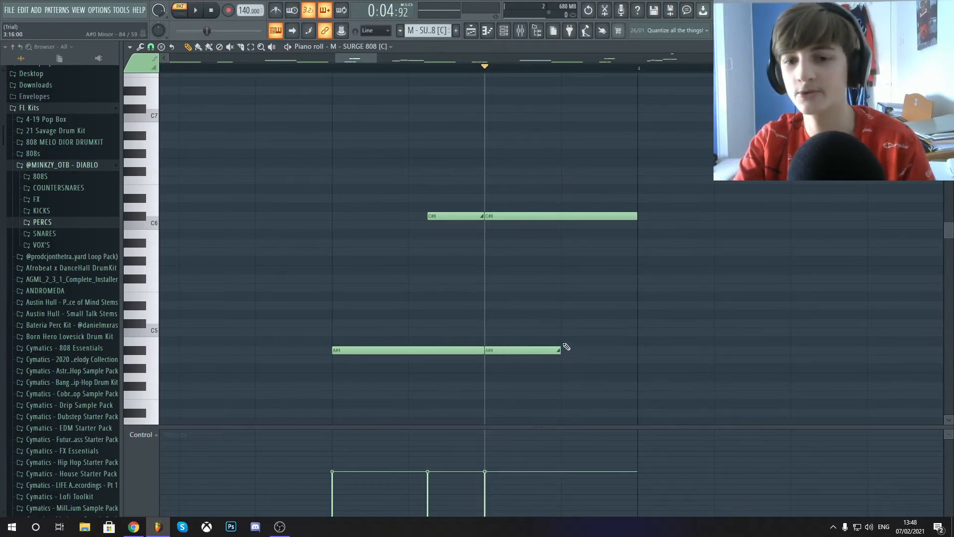
# Try the A#4 slide note at the end of bar 3 at lengths of 0:04:00 and 0:00:16, auditioning the changes
pyautogui.moveTo(566, 353); pyautogui.dragTo(795, 348)
pyautogui.press('space')
pyautogui.press('space')
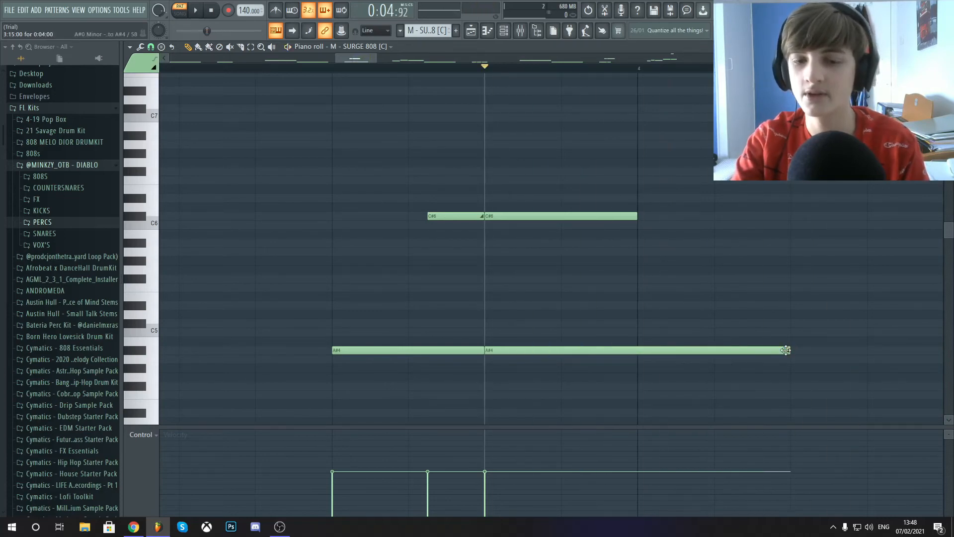
pyautogui.moveTo(671, 149)
pyautogui.mouseDown()
pyautogui.moveTo(494, 264)
pyautogui.moveTo(677, 144)
pyautogui.moveTo(530, 258)
pyautogui.moveTo(646, 215)
pyautogui.mouseUp()
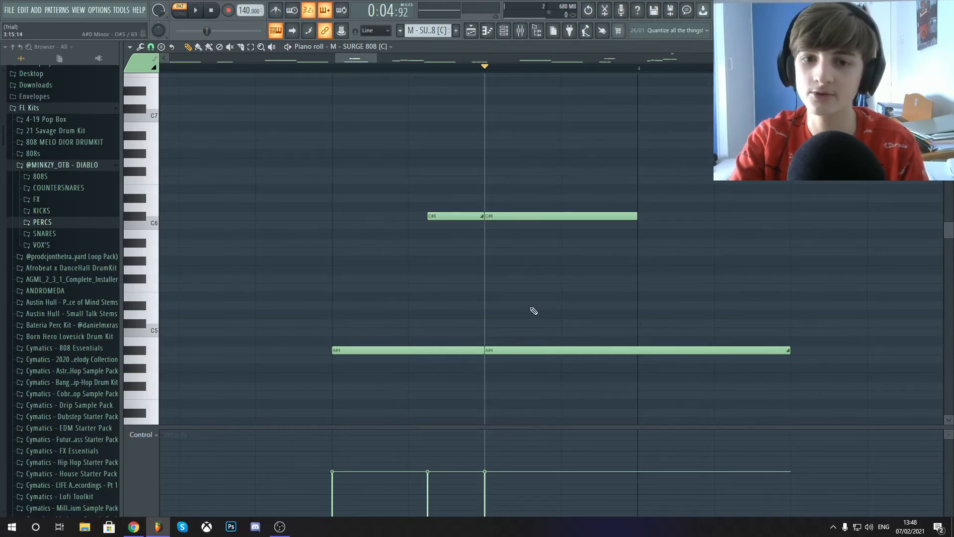
pyautogui.moveTo(790, 351); pyautogui.dragTo(534, 345)
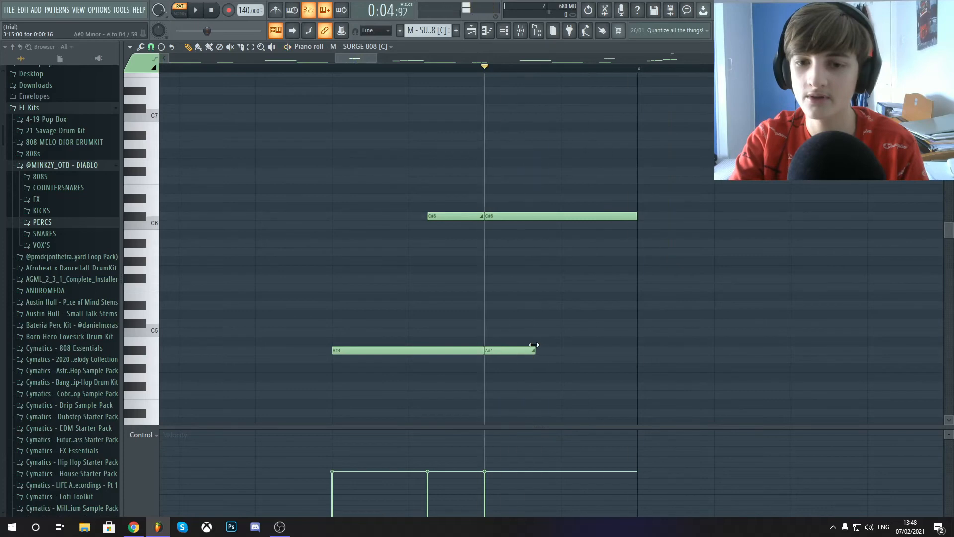
pyautogui.press('space')
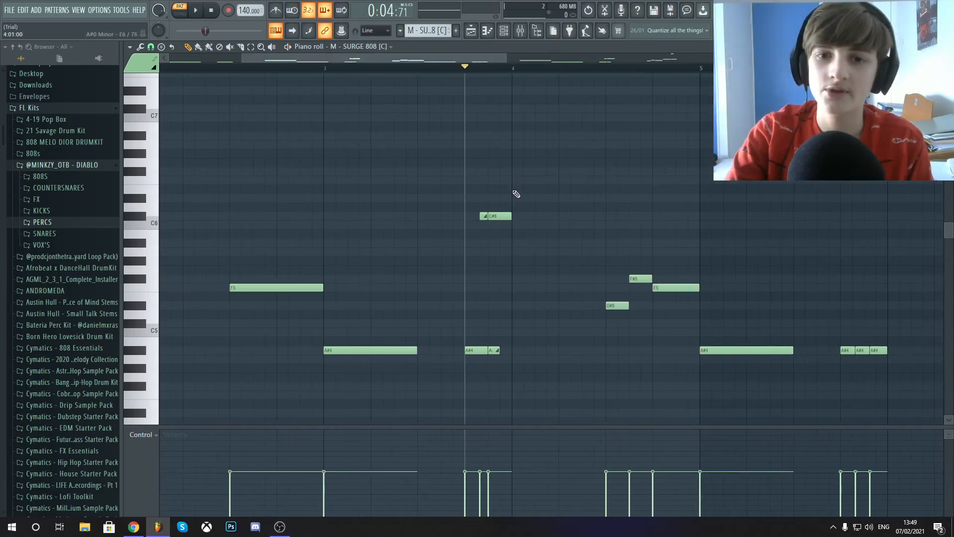
# Compare the slides in bars 3 and 7 and the D#5, F#5, F5 runs ending bars 4 and 8
pyautogui.scroll(-3, 526, 206)
pyautogui.scroll(4, 829, 279)
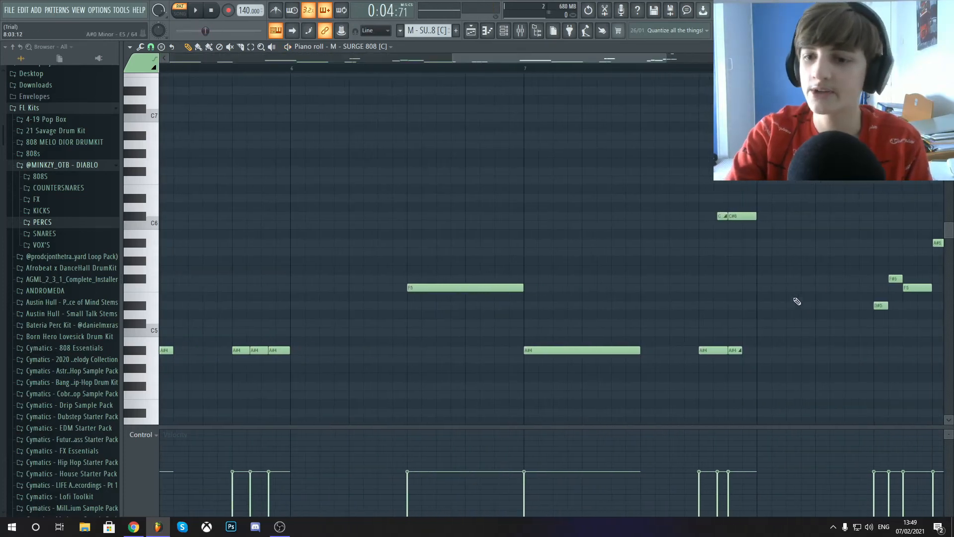
pyautogui.scroll(2, 796, 301)
pyautogui.moveTo(771, 133); pyautogui.dragTo(701, 190)
pyautogui.scroll(-4, 696, 193)
pyautogui.scroll(3, 416, 254)
pyautogui.scroll(1, 418, 256)
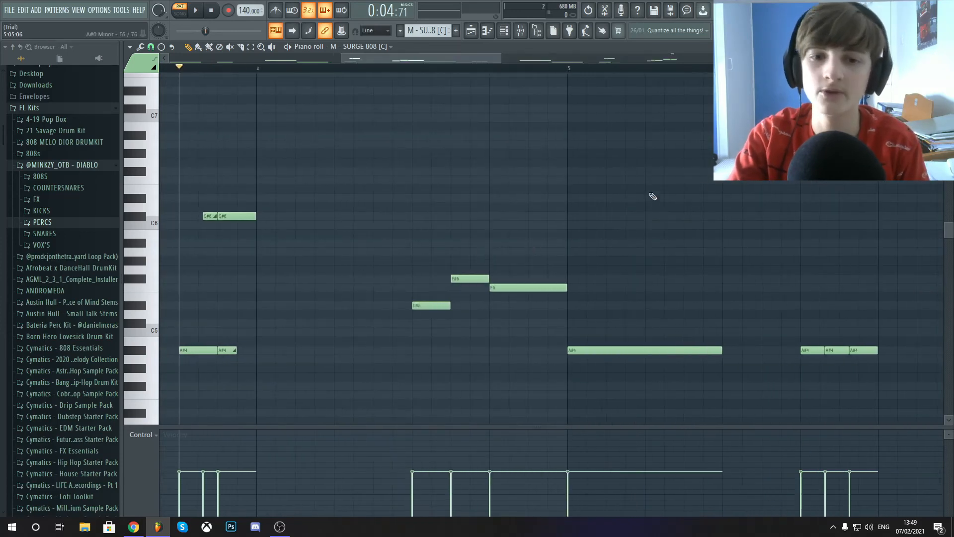
pyautogui.moveTo(637, 178); pyautogui.dragTo(472, 214)
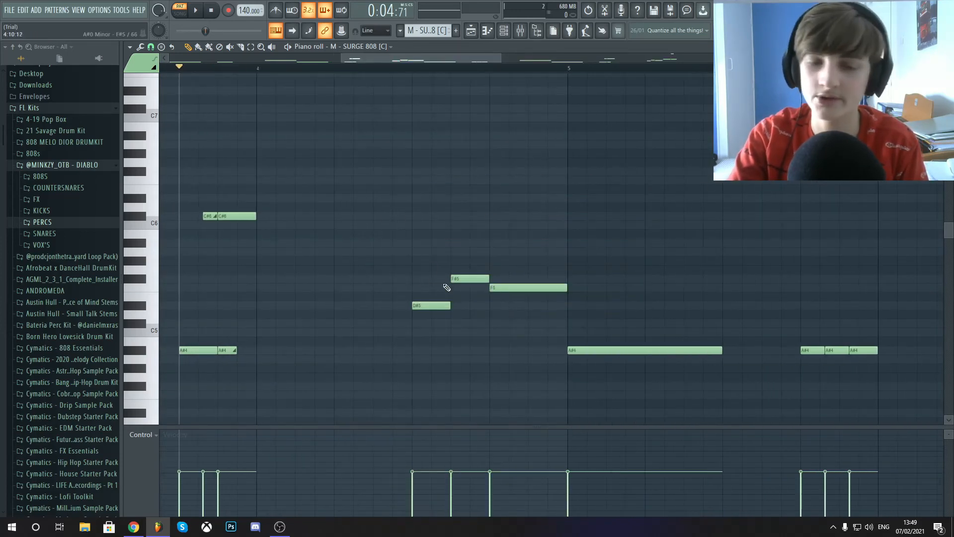
pyautogui.scroll(-2, 452, 263)
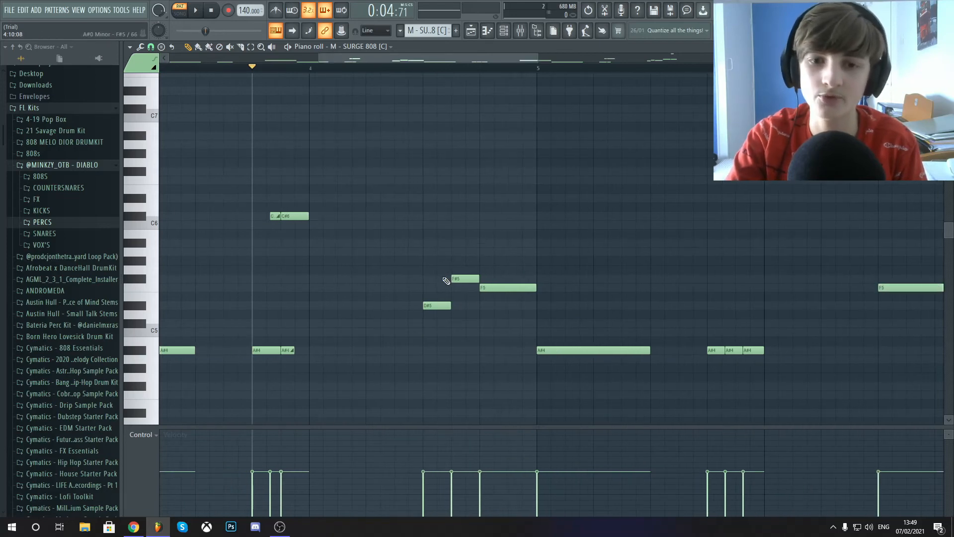
pyautogui.hscroll(6, 538, 150)
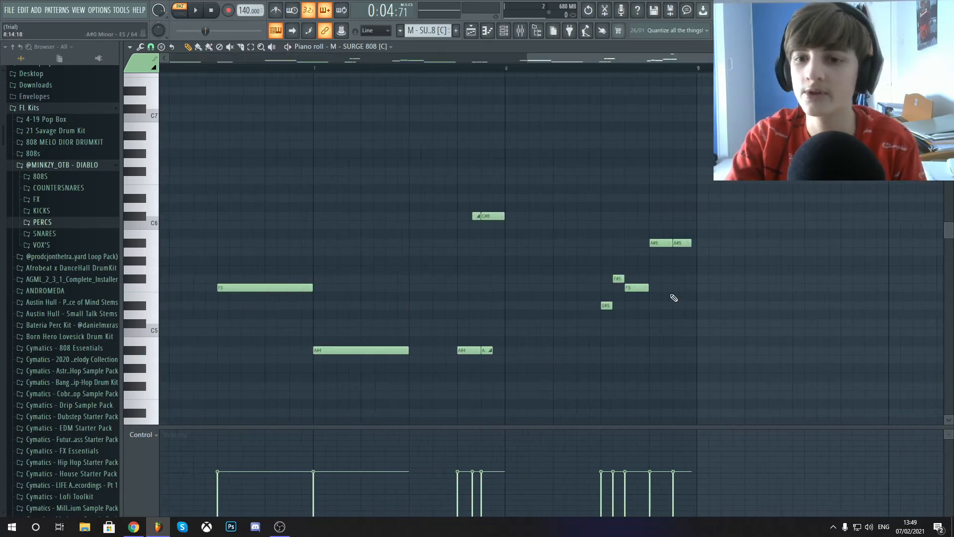
pyautogui.scroll(1, 639, 291)
pyautogui.moveTo(638, 230); pyautogui.dragTo(567, 336)
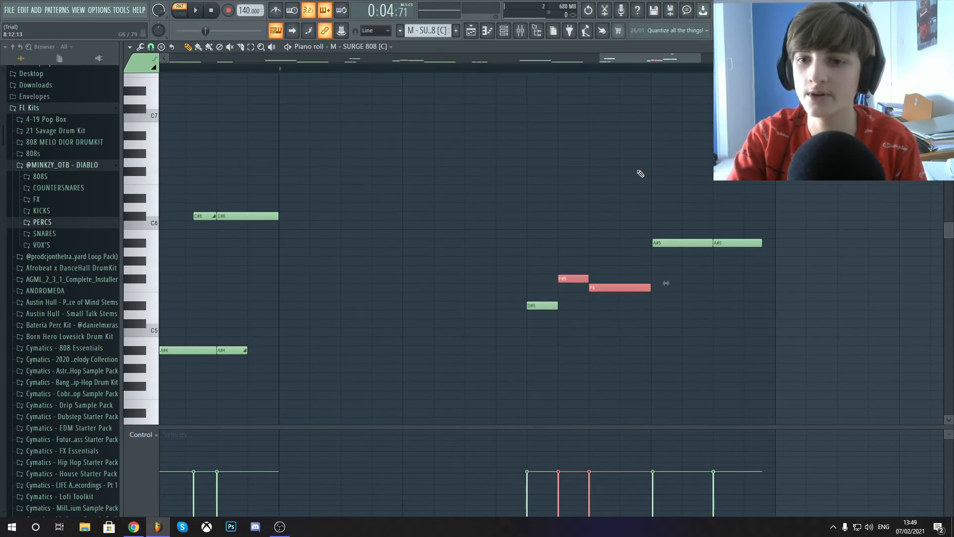
# Examine the closing A#5 notes in bar 8 and the A#7 slide note above them, selecting the last A#5 and the slide
pyautogui.scroll(3, 638, 174)
pyautogui.scroll(1, 613, 209)
pyautogui.scroll(2, 721, 216)
pyautogui.scroll(-5, 791, 185)
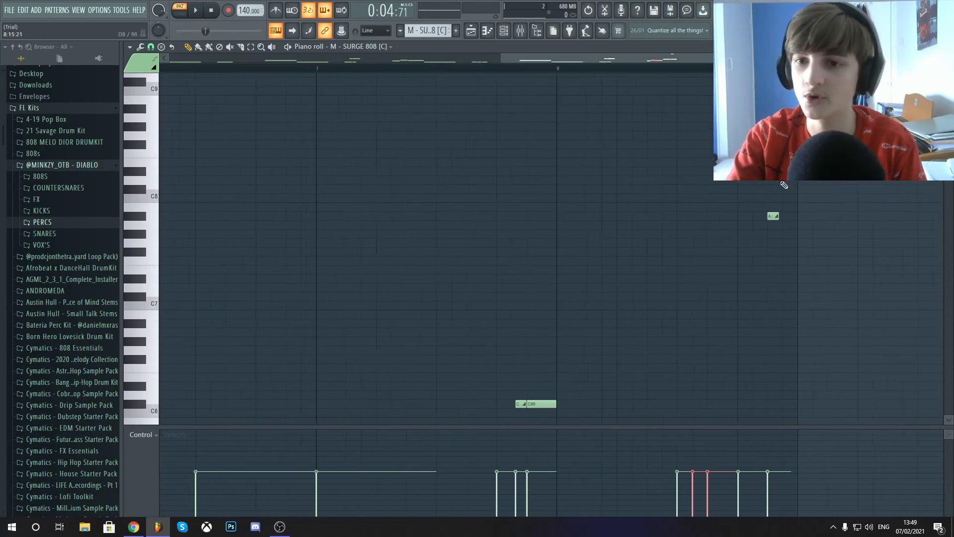
pyautogui.scroll(-3, 818, 226)
pyautogui.scroll(6, 861, 260)
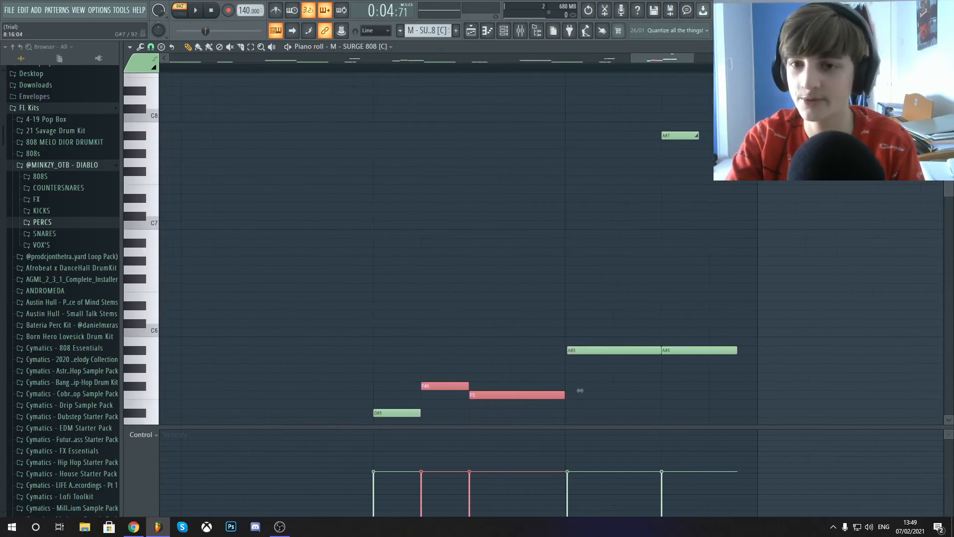
pyautogui.keyDown('ctrl'); pyautogui.click(634, 331); pyautogui.keyUp('ctrl')
pyautogui.scroll(-2, 616, 288)
pyautogui.scroll(1, 603, 252)
pyautogui.scroll(3, 673, 323)
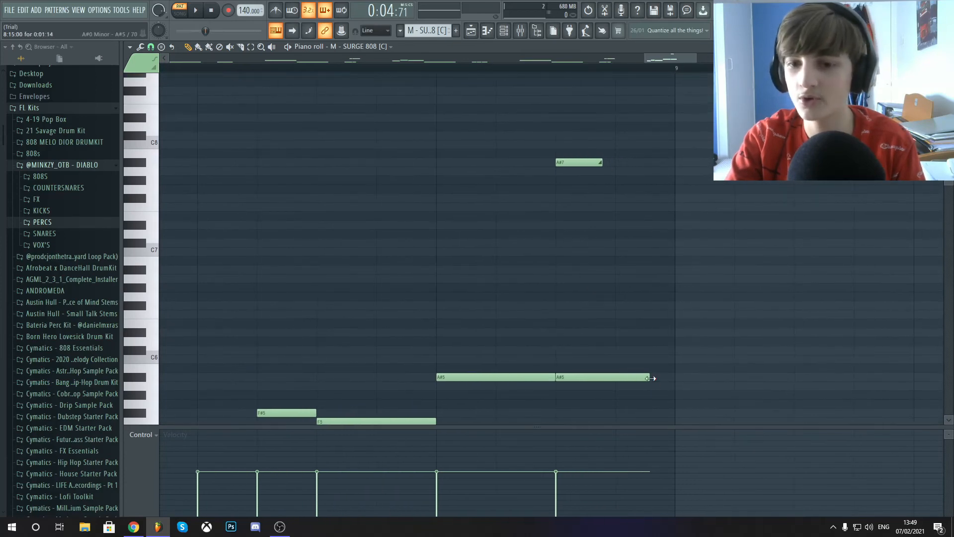
pyautogui.moveTo(644, 298); pyautogui.dragTo(566, 431)
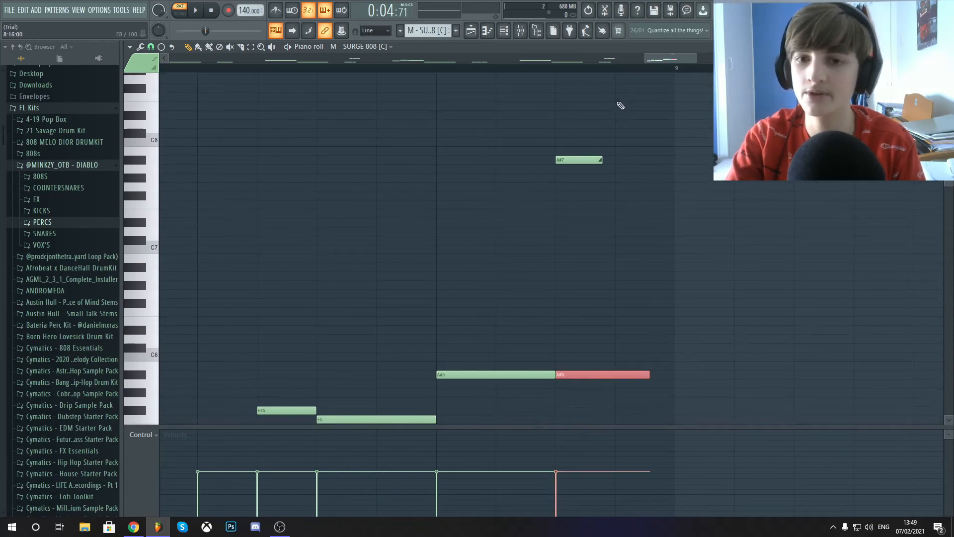
pyautogui.moveTo(624, 128); pyautogui.dragTo(592, 171)
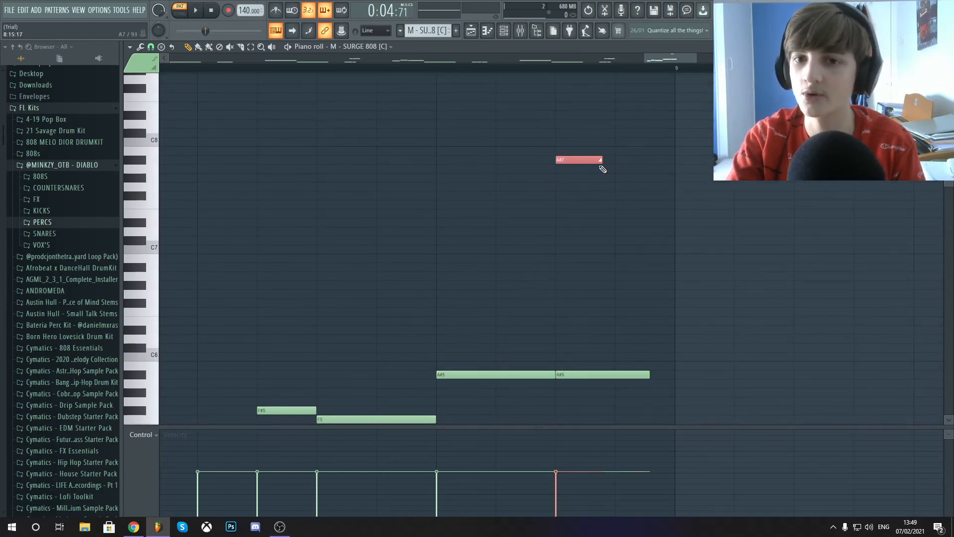
pyautogui.moveTo(630, 103); pyautogui.dragTo(562, 196)
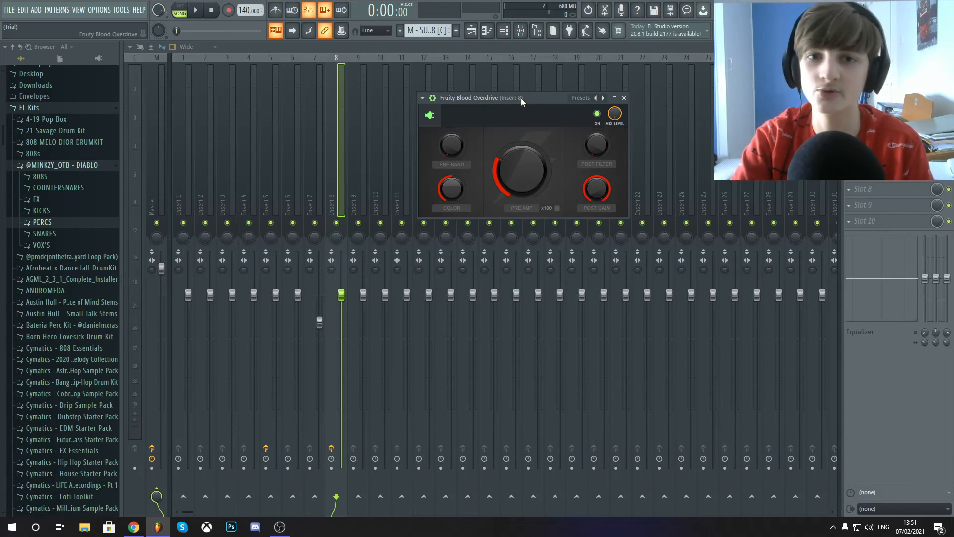
# Show the playlist and play the full arrangement from the beginning
pyautogui.press('F5')
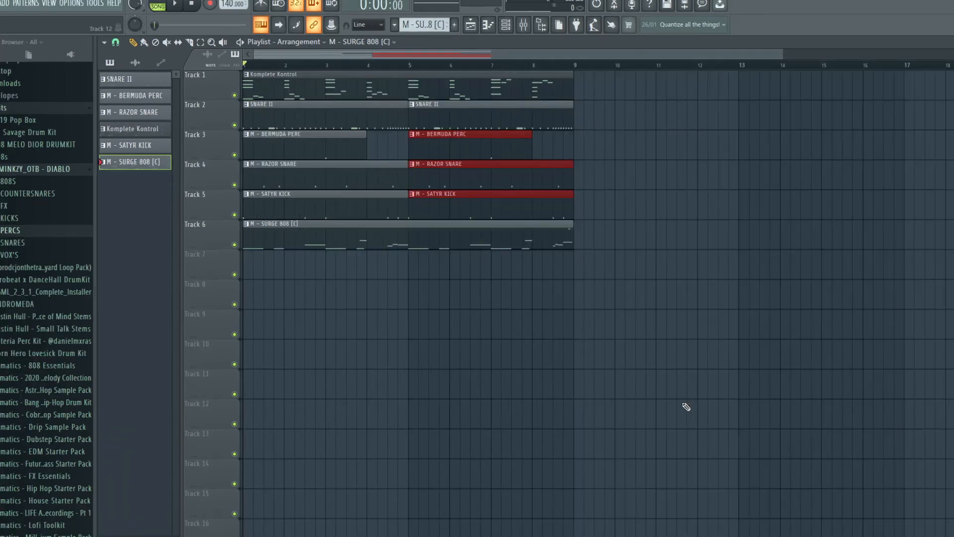
pyautogui.press('space')
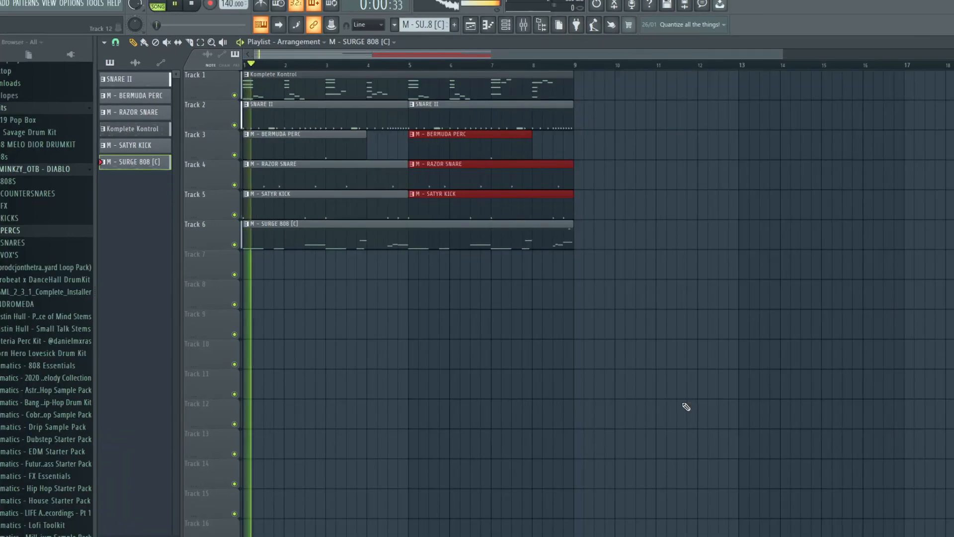